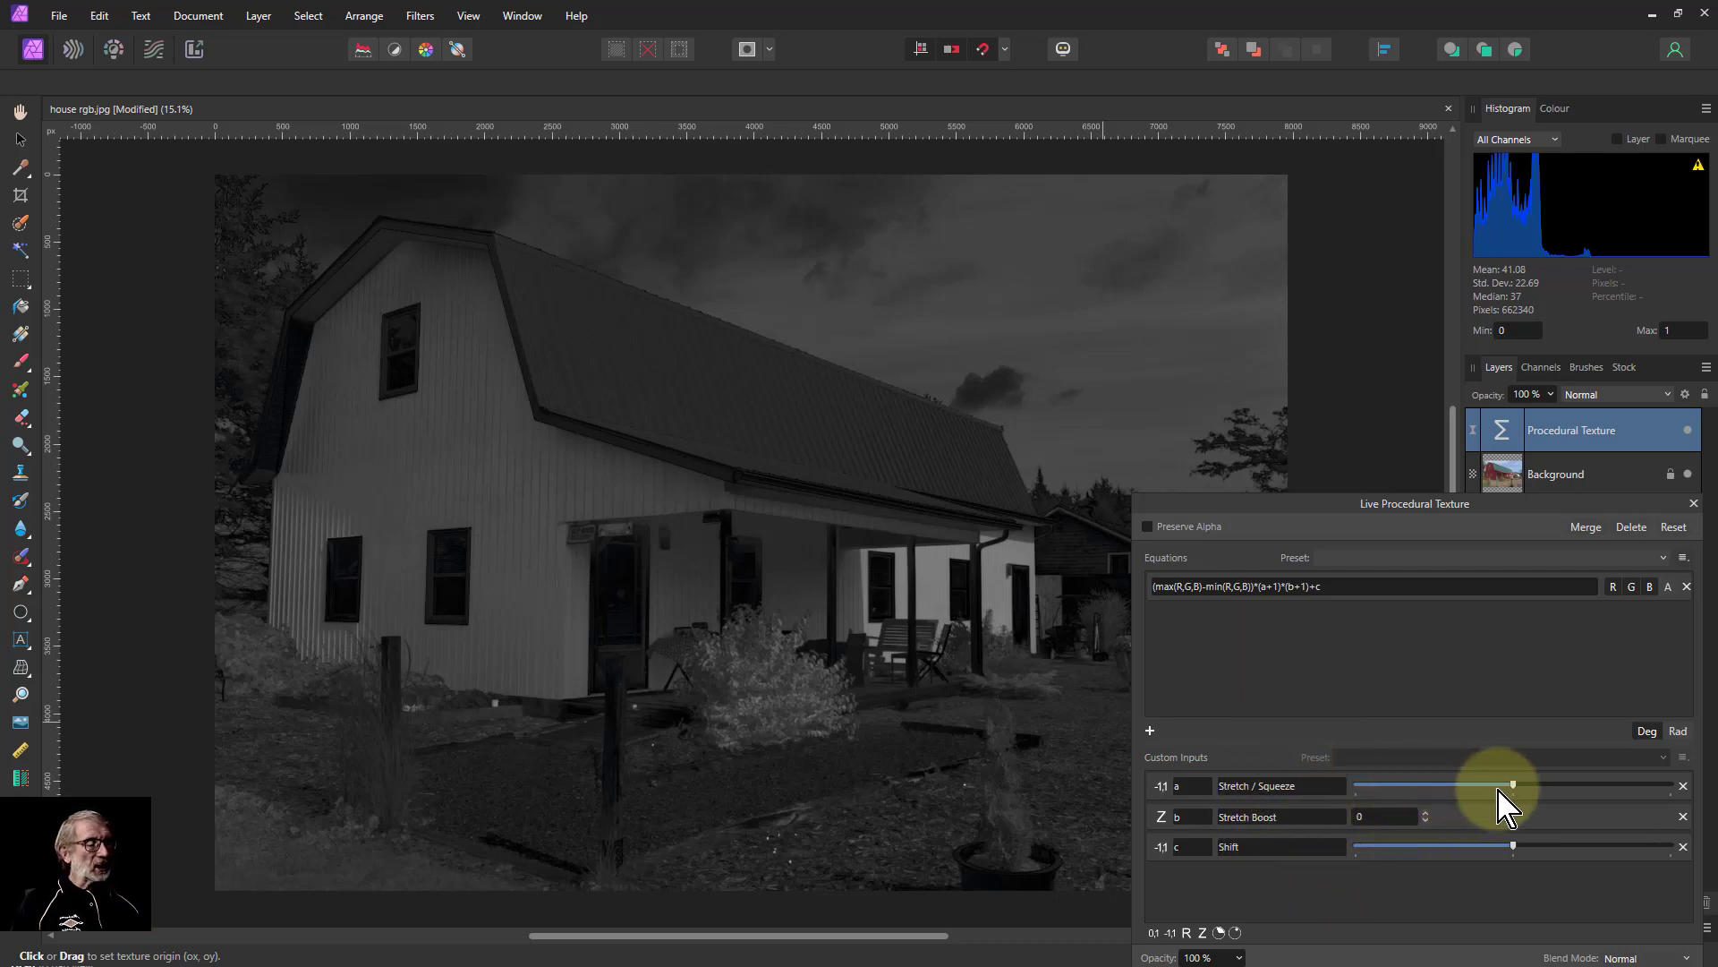
Step: Raise the 'a' Stretch/Squeeze slider near its maximum to brighten the greyscale saturation map
{"action": "left_click_drag", "start_coordinate": [1517, 788], "coordinate": [1577, 789]}
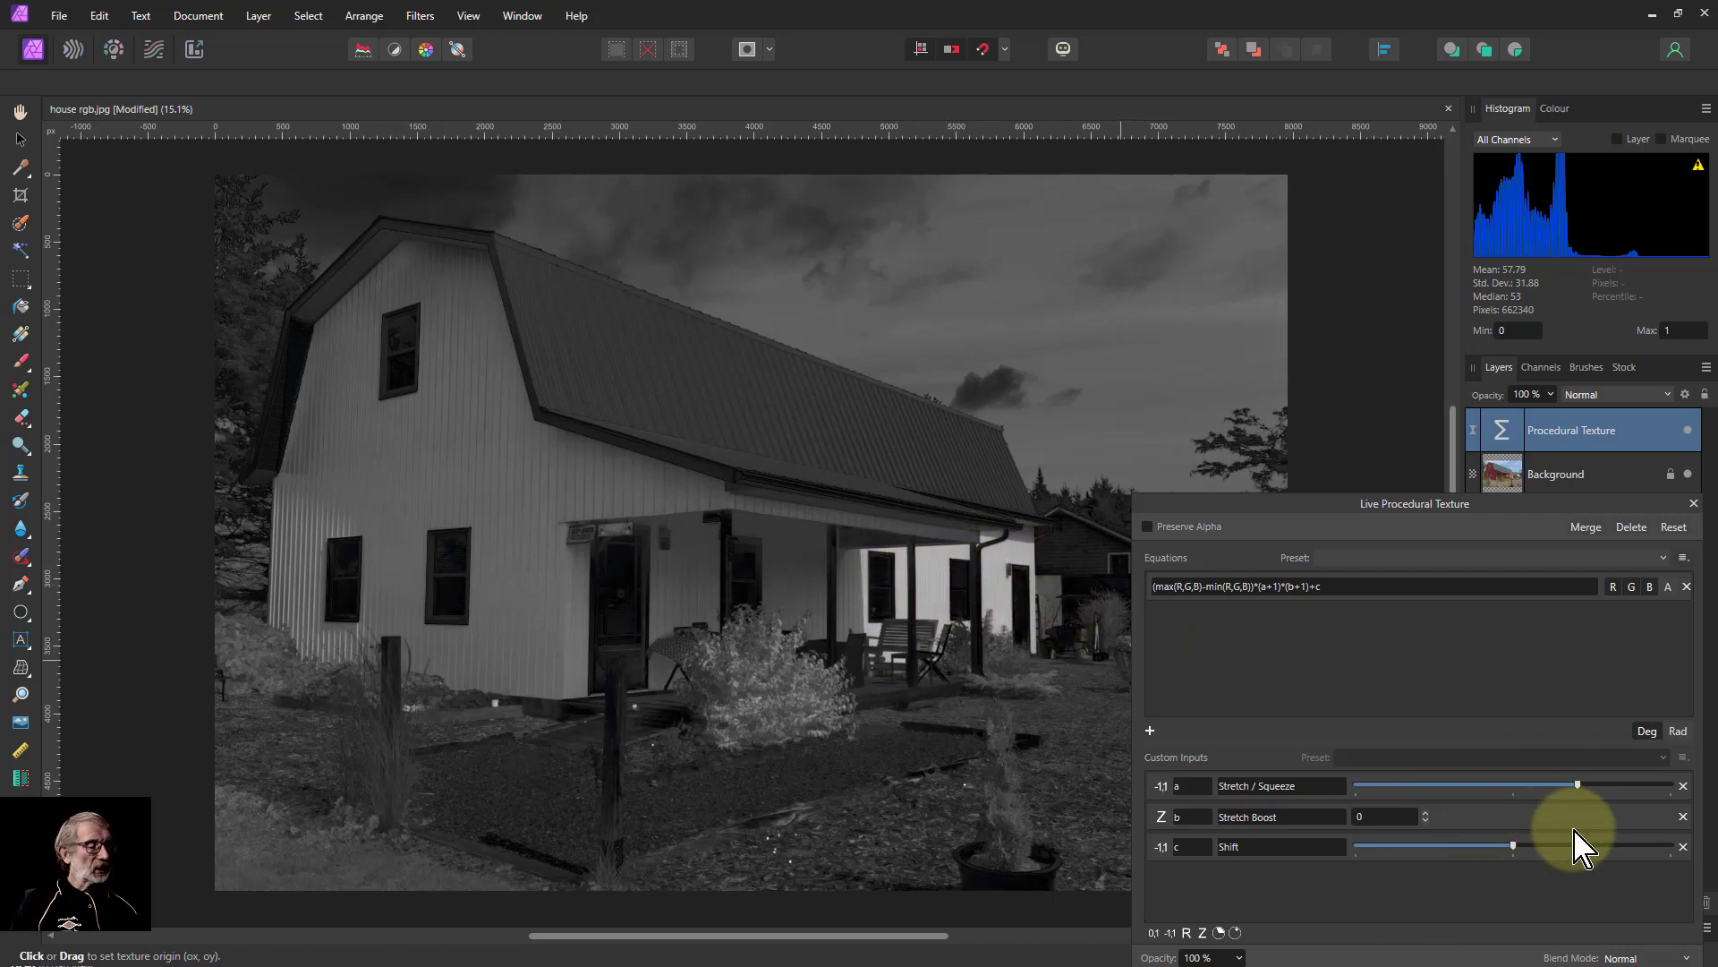
{"action": "left_click_drag", "start_coordinate": [1577, 784], "coordinate": [1631, 786]}
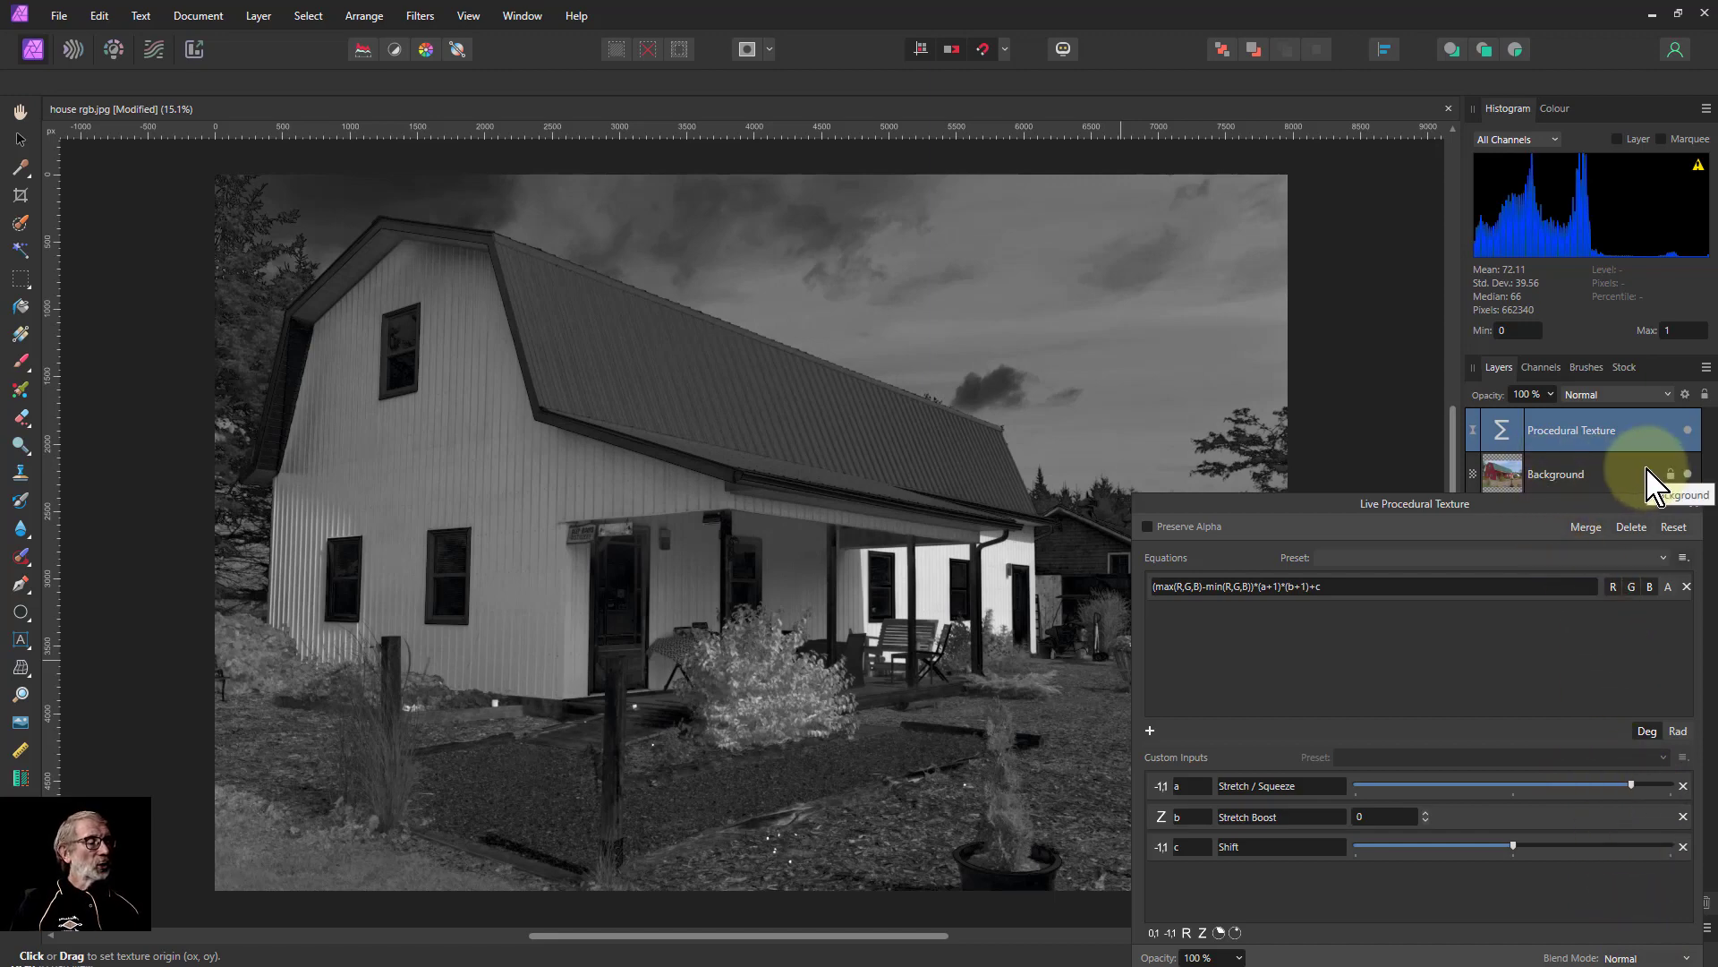
{"action": "left_click", "coordinate": [1687, 429]}
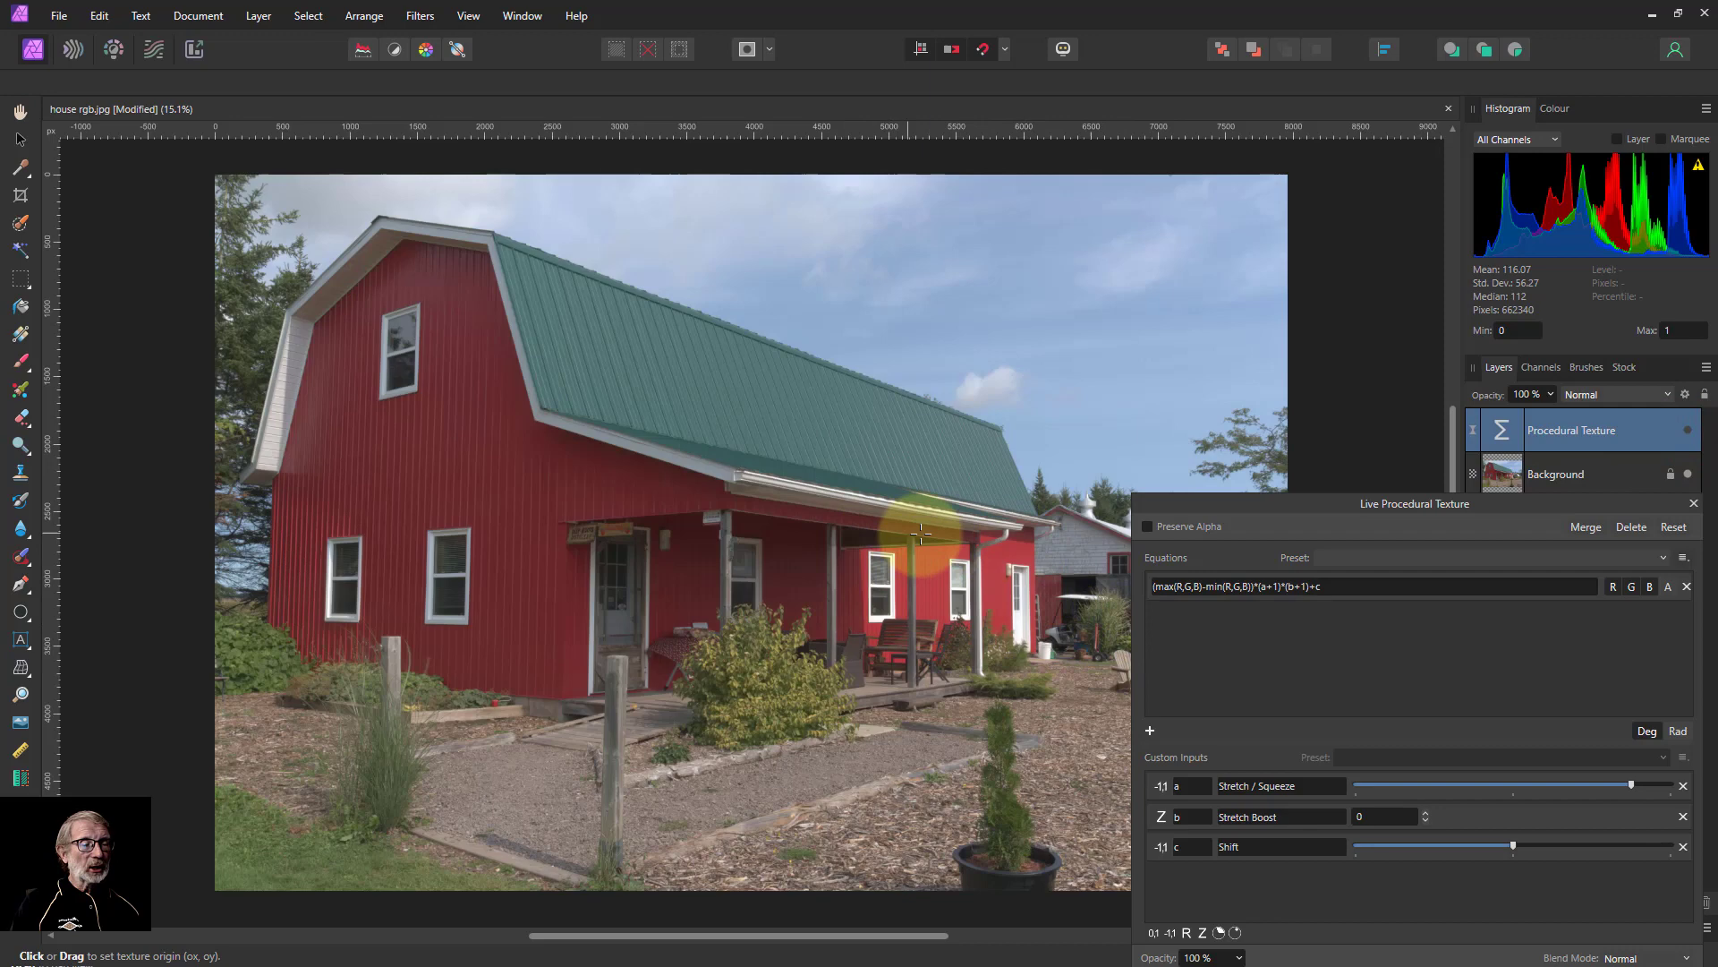
{"action": "left_click", "coordinate": [1688, 431]}
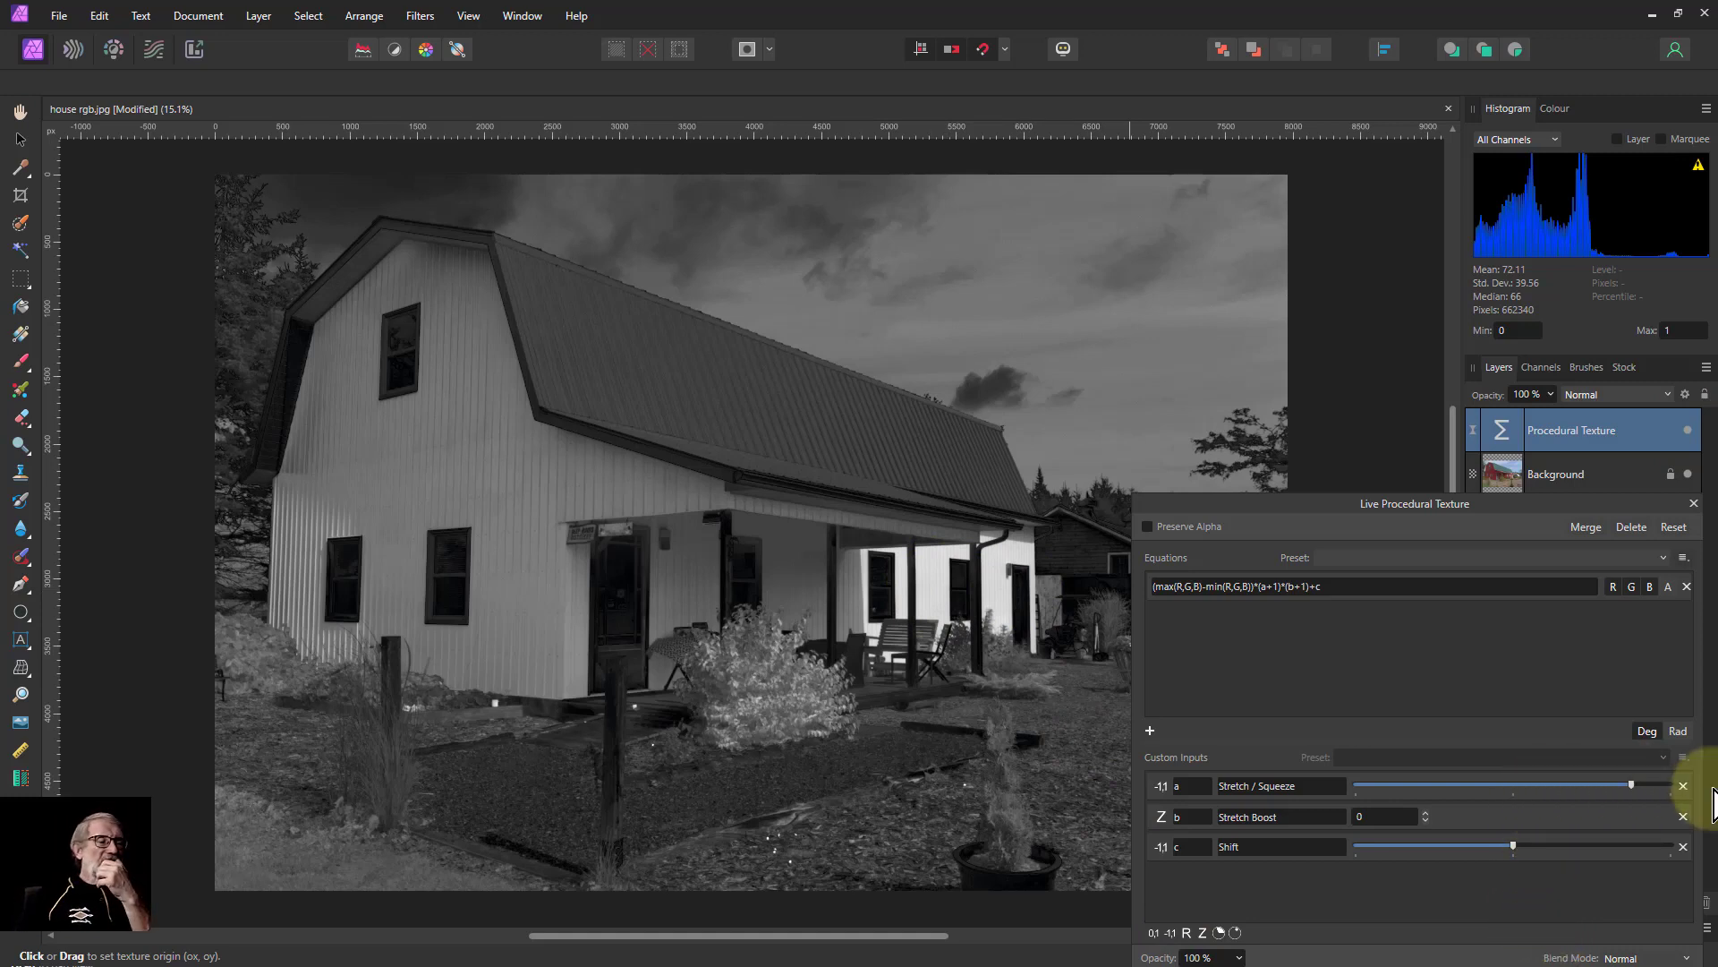
{"action": "left_click", "coordinate": [1688, 430]}
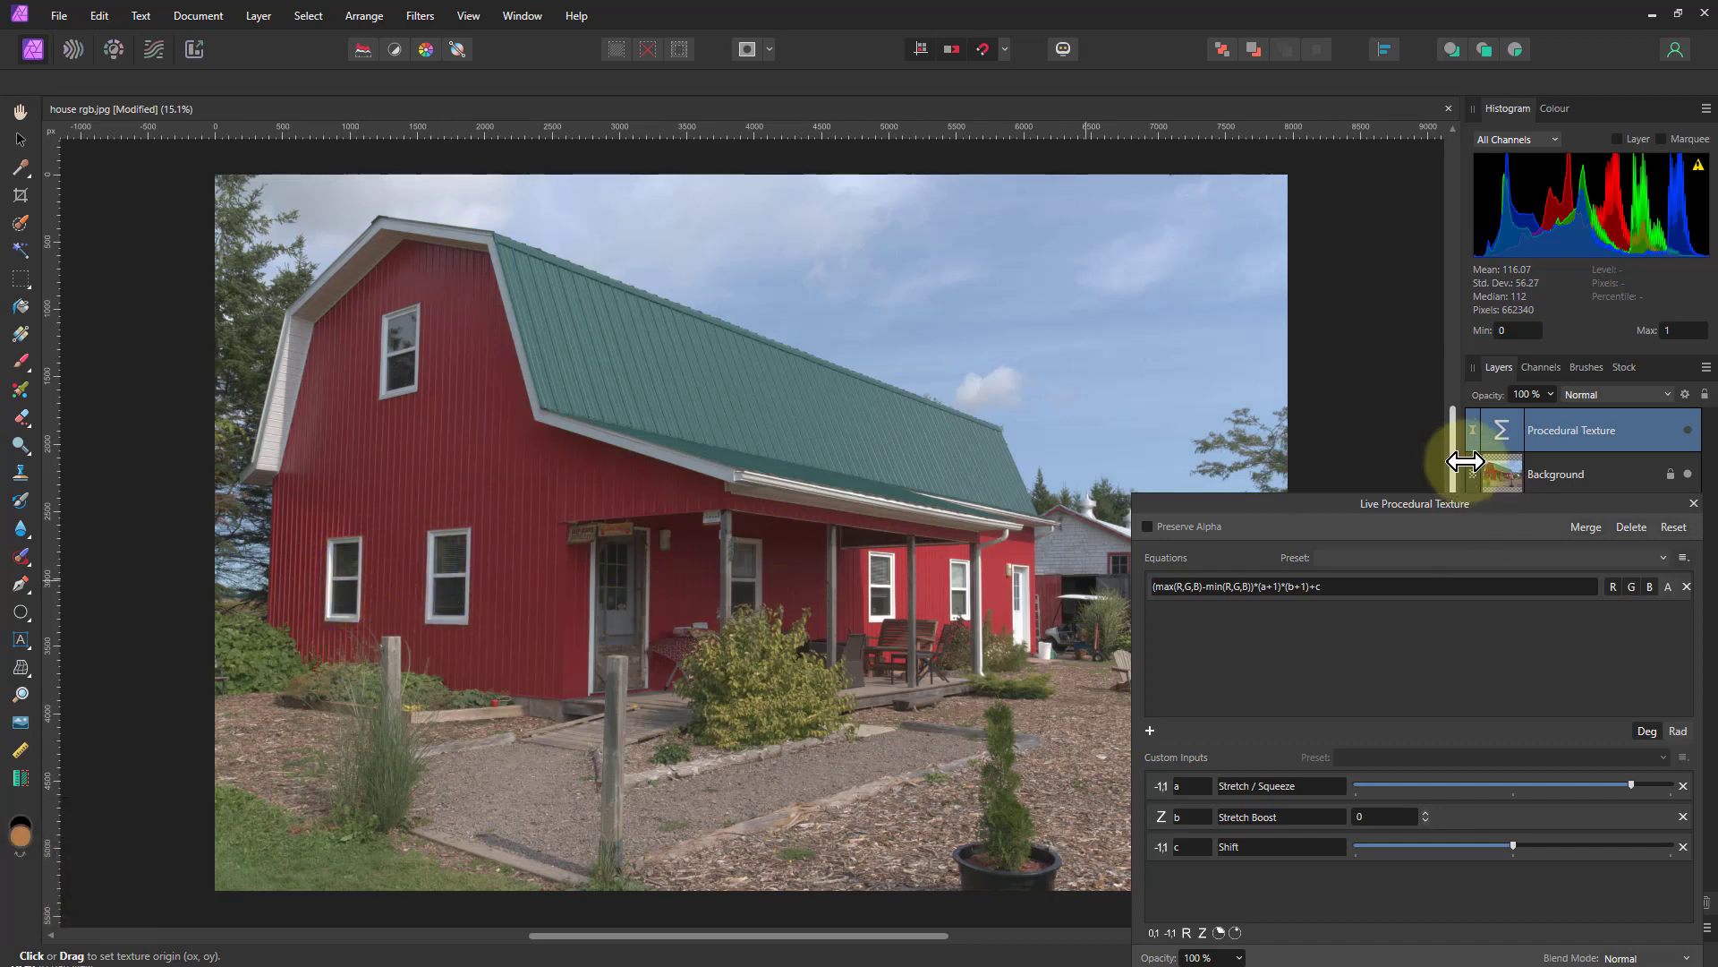
Step: Change the equation to 1-((max(R,G,B)-min(R,G,B))*(a+1)*(b+1)+c) to invert the saturation map
{"action": "left_click", "coordinate": [1688, 430]}
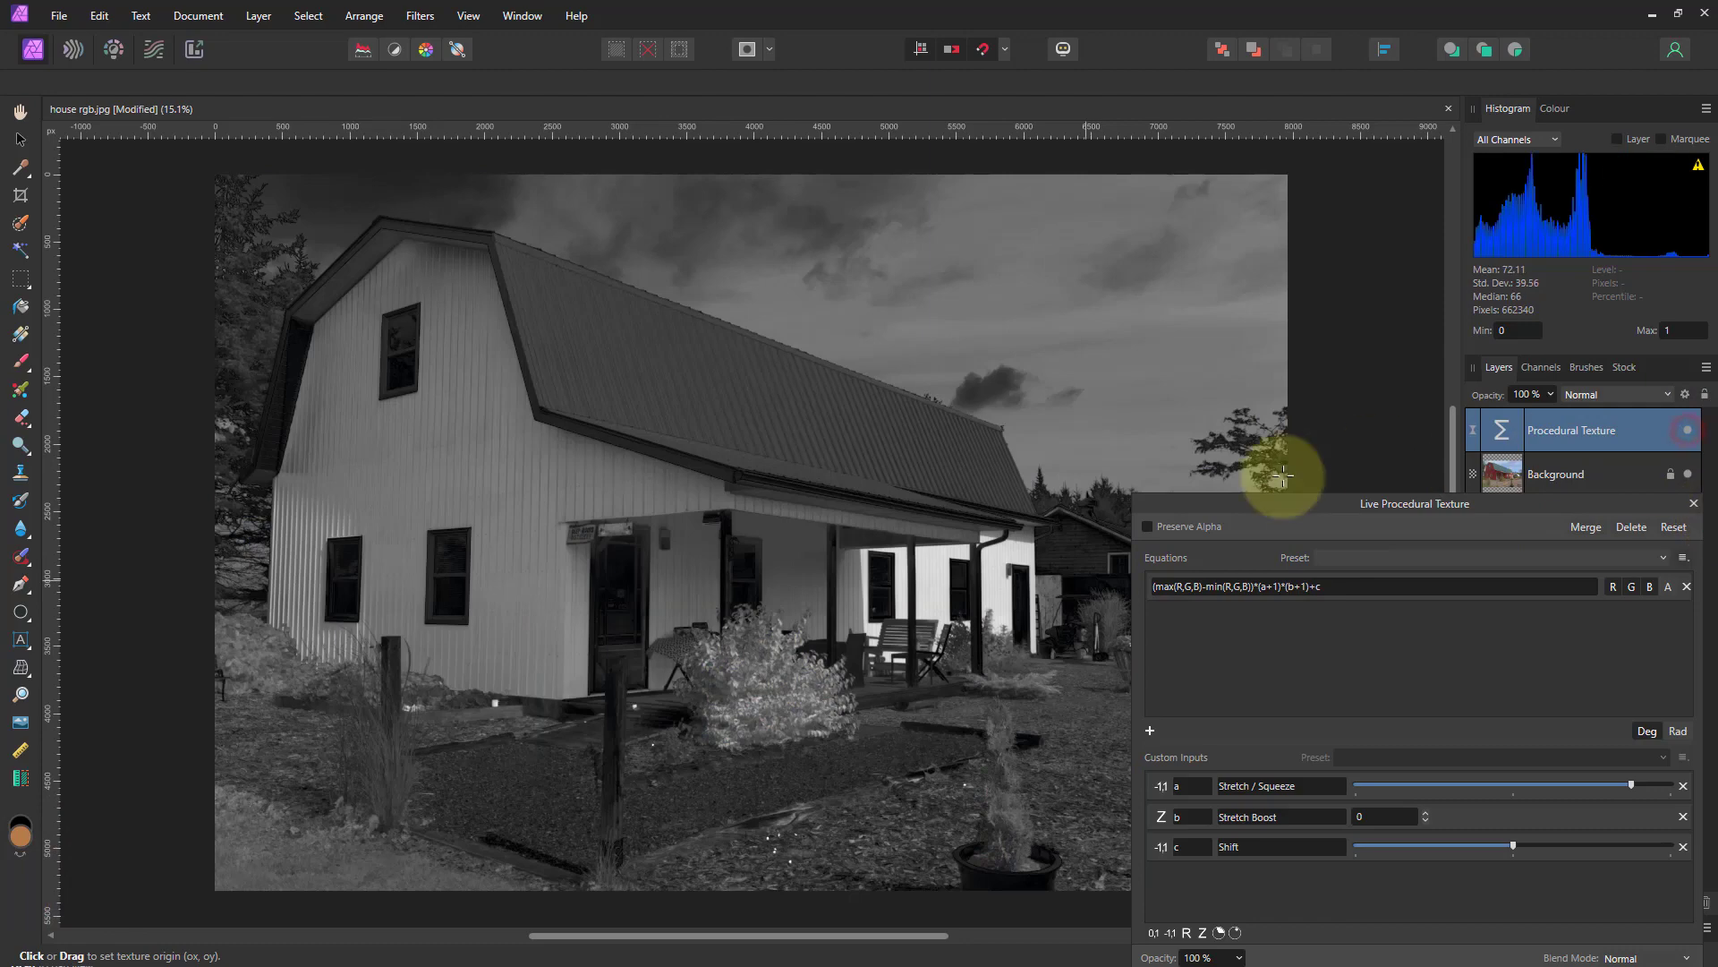
{"action": "left_click", "coordinate": [1166, 587]}
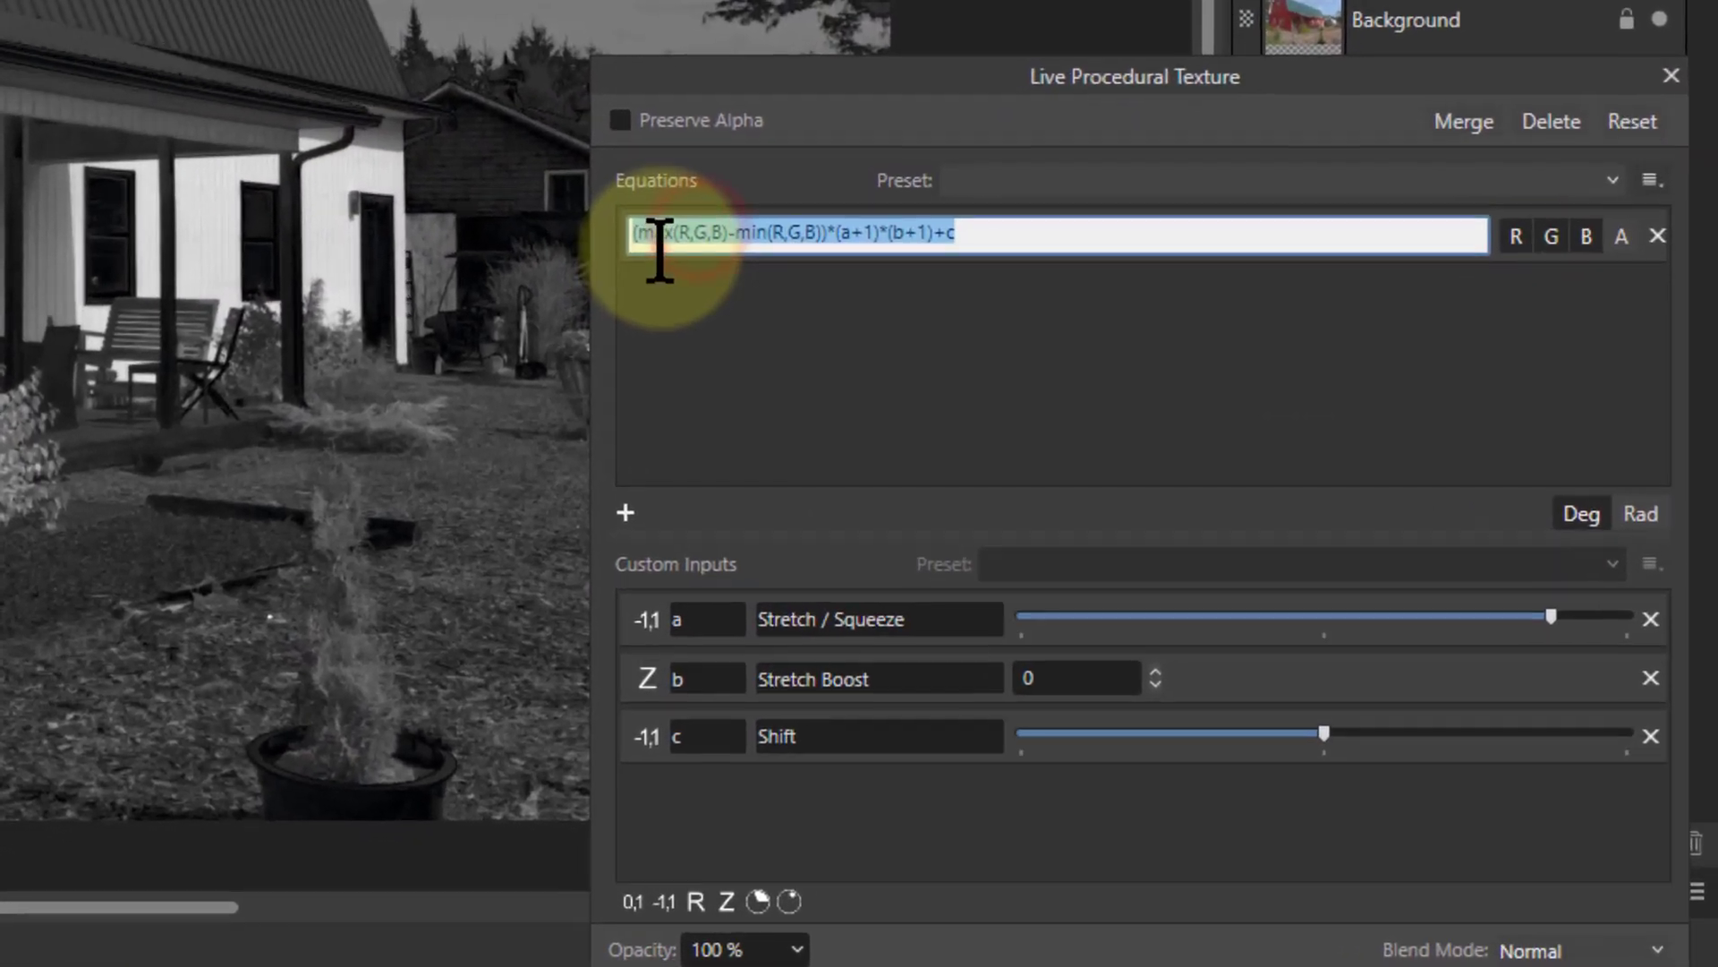
{"action": "left_click", "coordinate": [659, 238]}
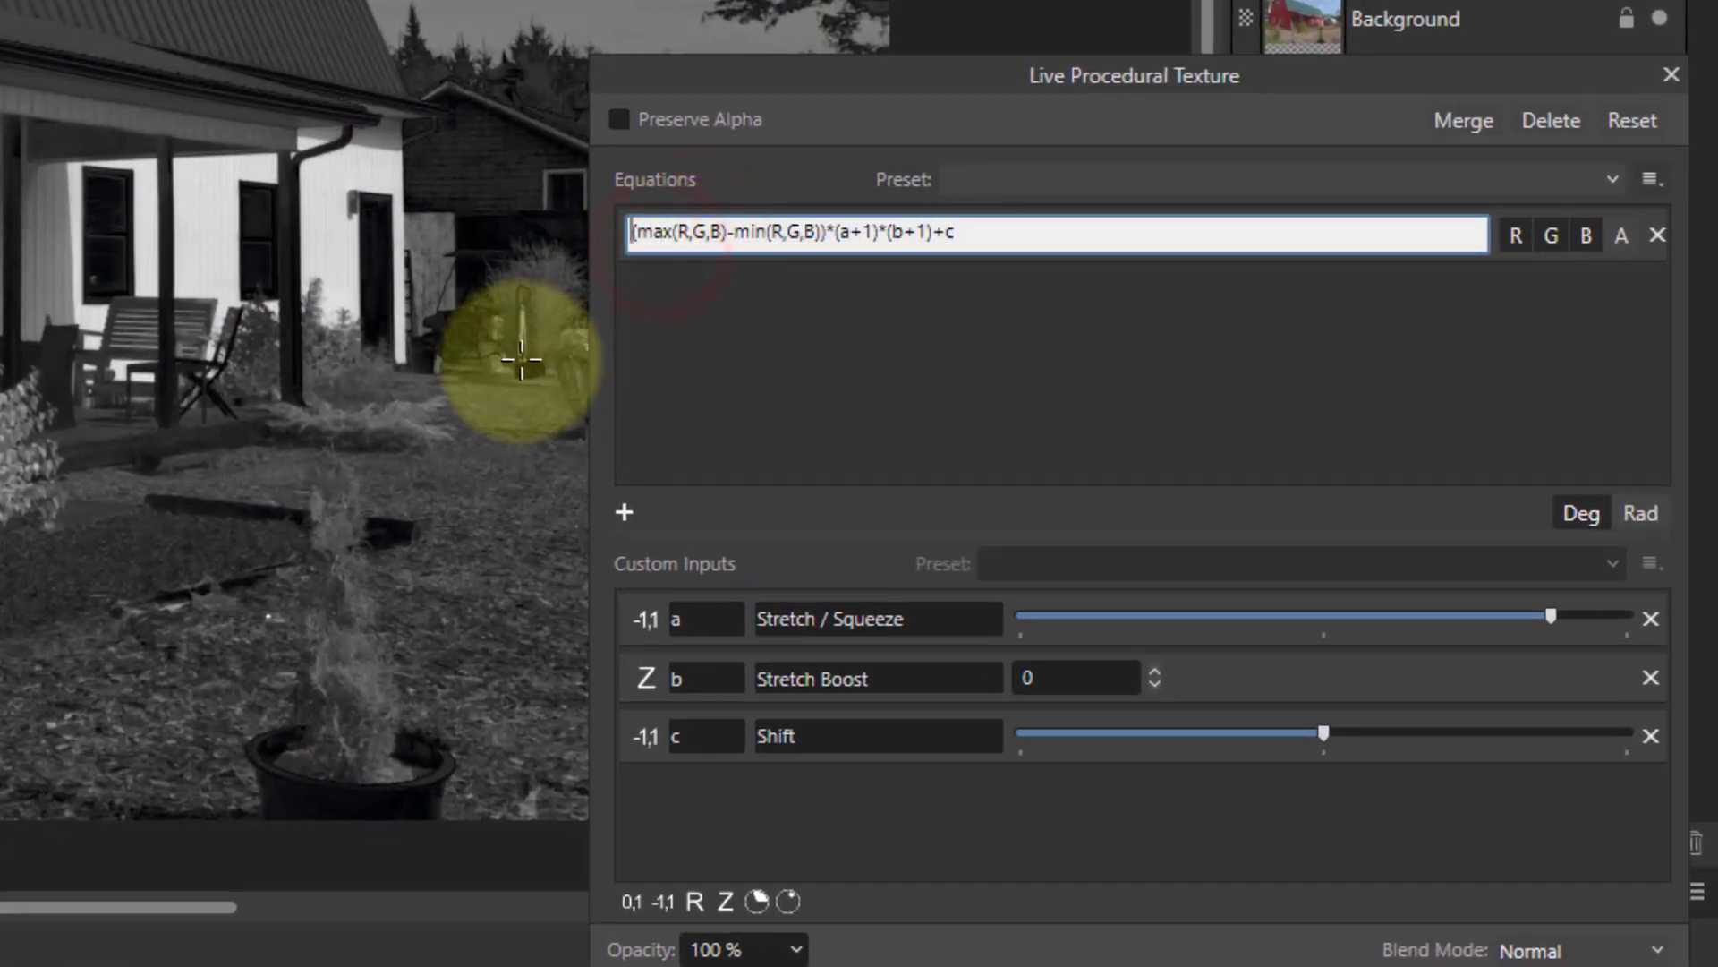
{"action": "type", "text": "1-"}
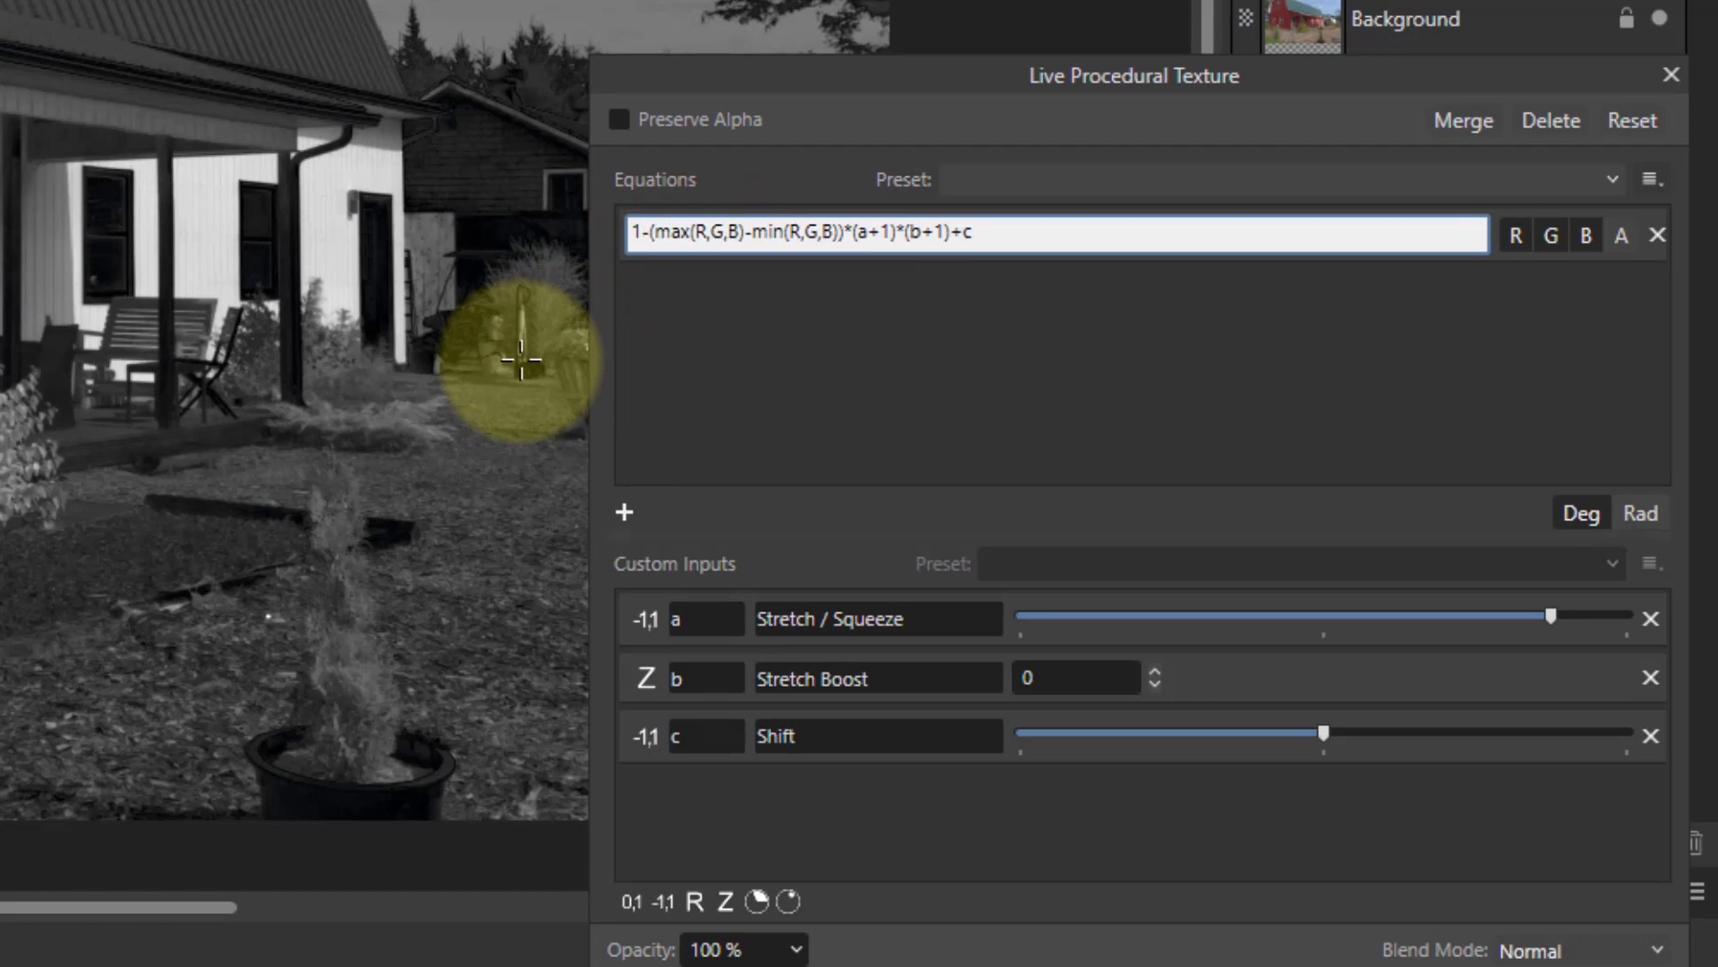
{"action": "type", "text": "("}
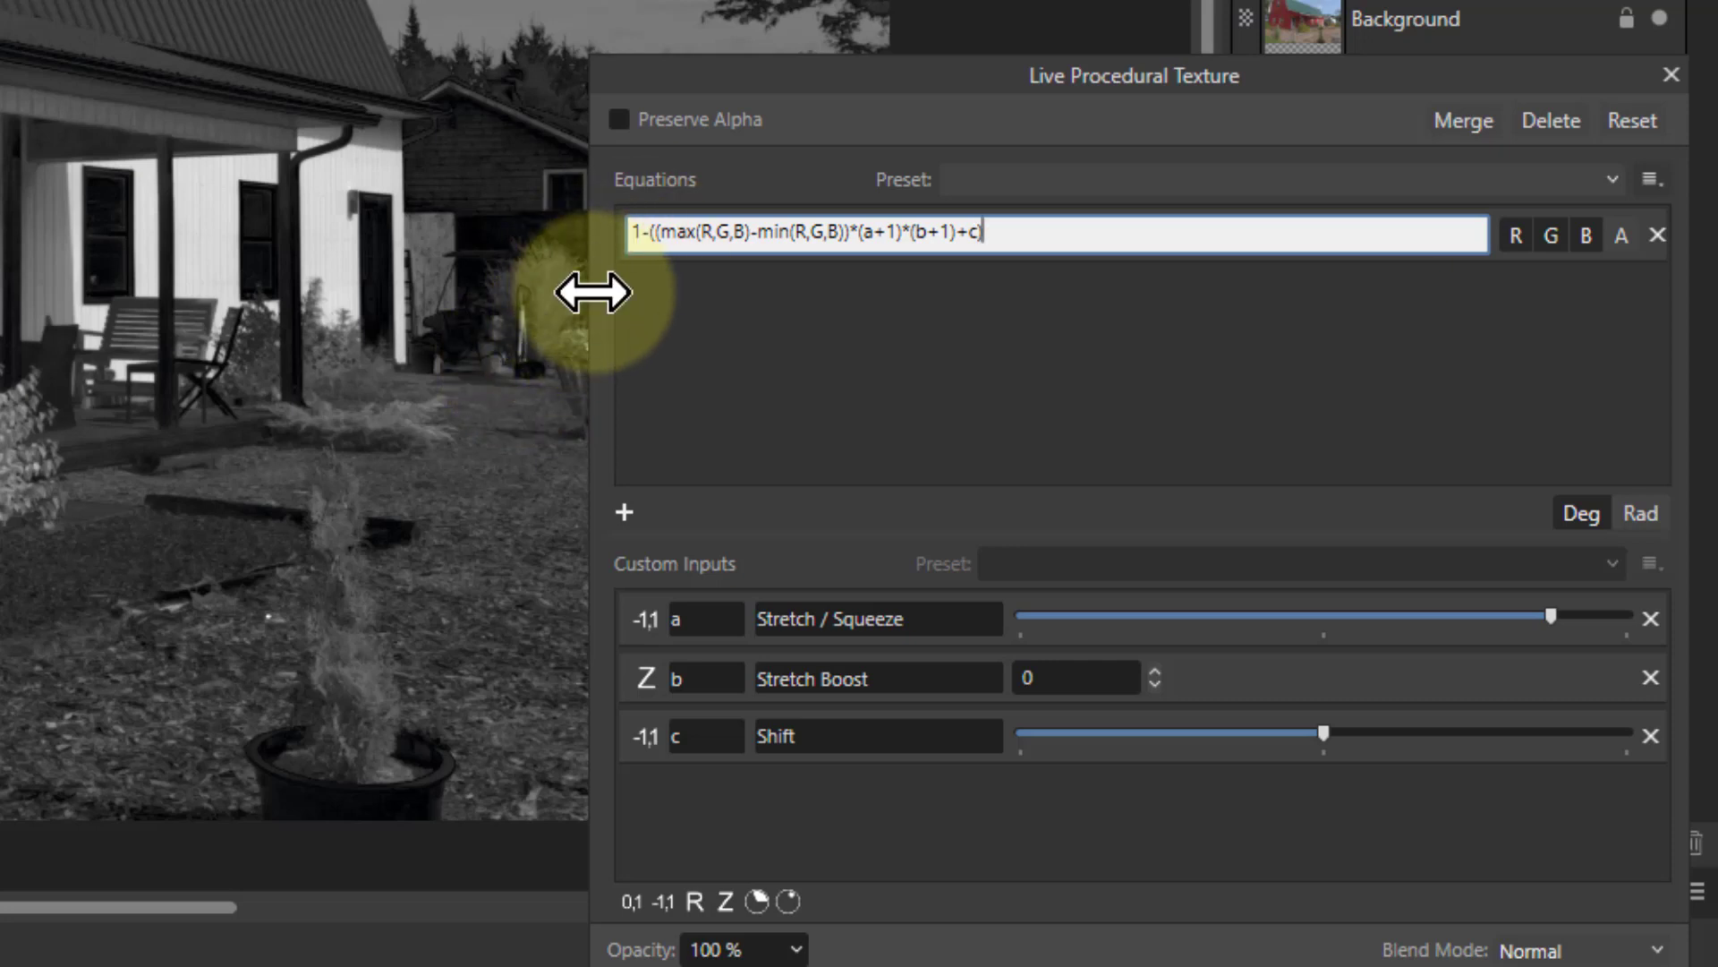
{"action": "left_click", "coordinate": [690, 403]}
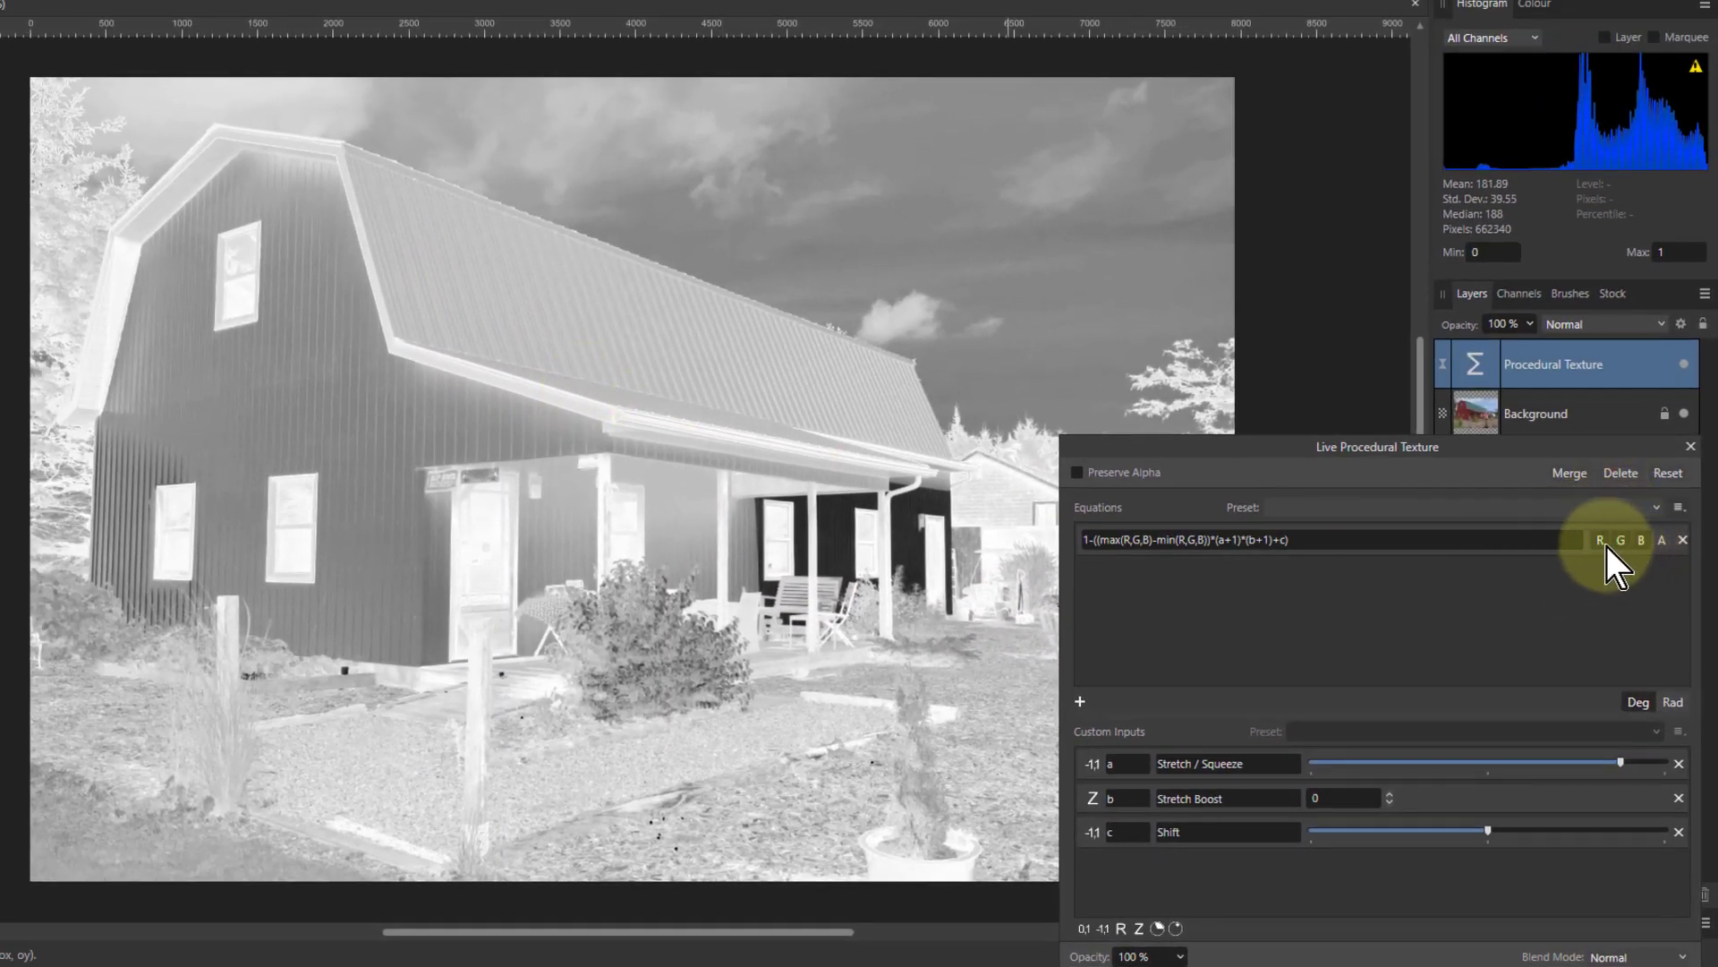
Step: Apply the inverted equation to alpha instead of R, G, B, testing Stretch Boost 1 before returning to 0
{"action": "left_click", "coordinate": [1601, 542]}
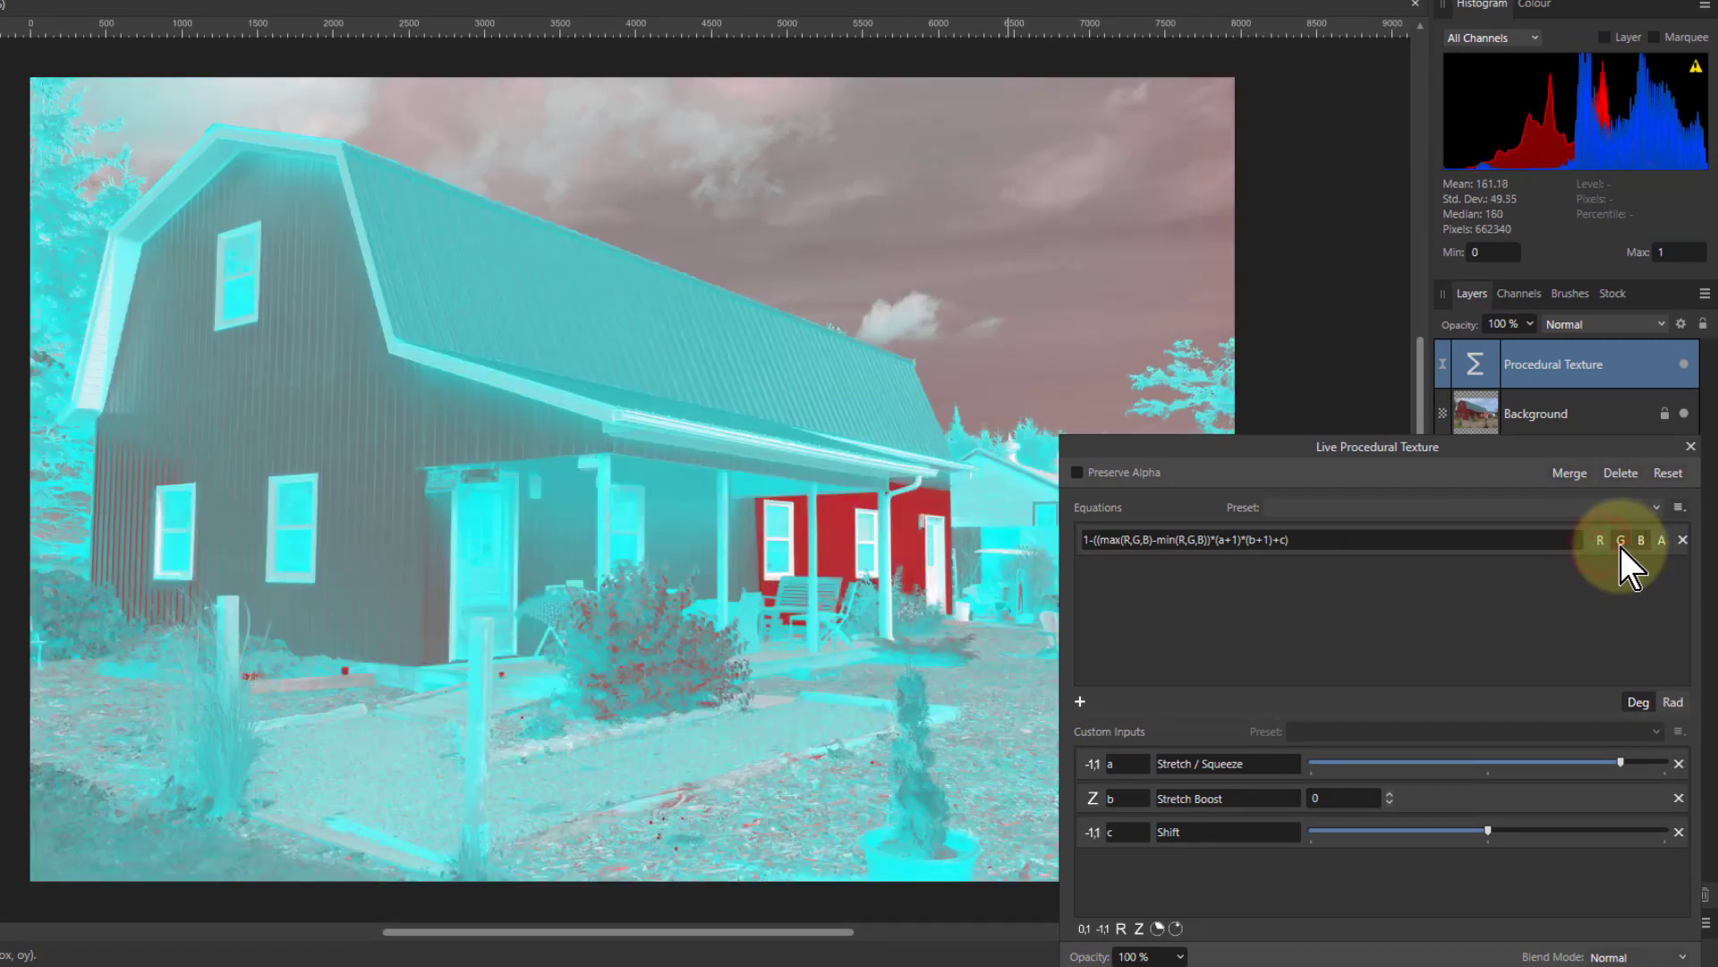
{"action": "left_click", "coordinate": [1620, 543]}
{"action": "left_click", "coordinate": [1641, 543]}
{"action": "left_click", "coordinate": [1662, 541]}
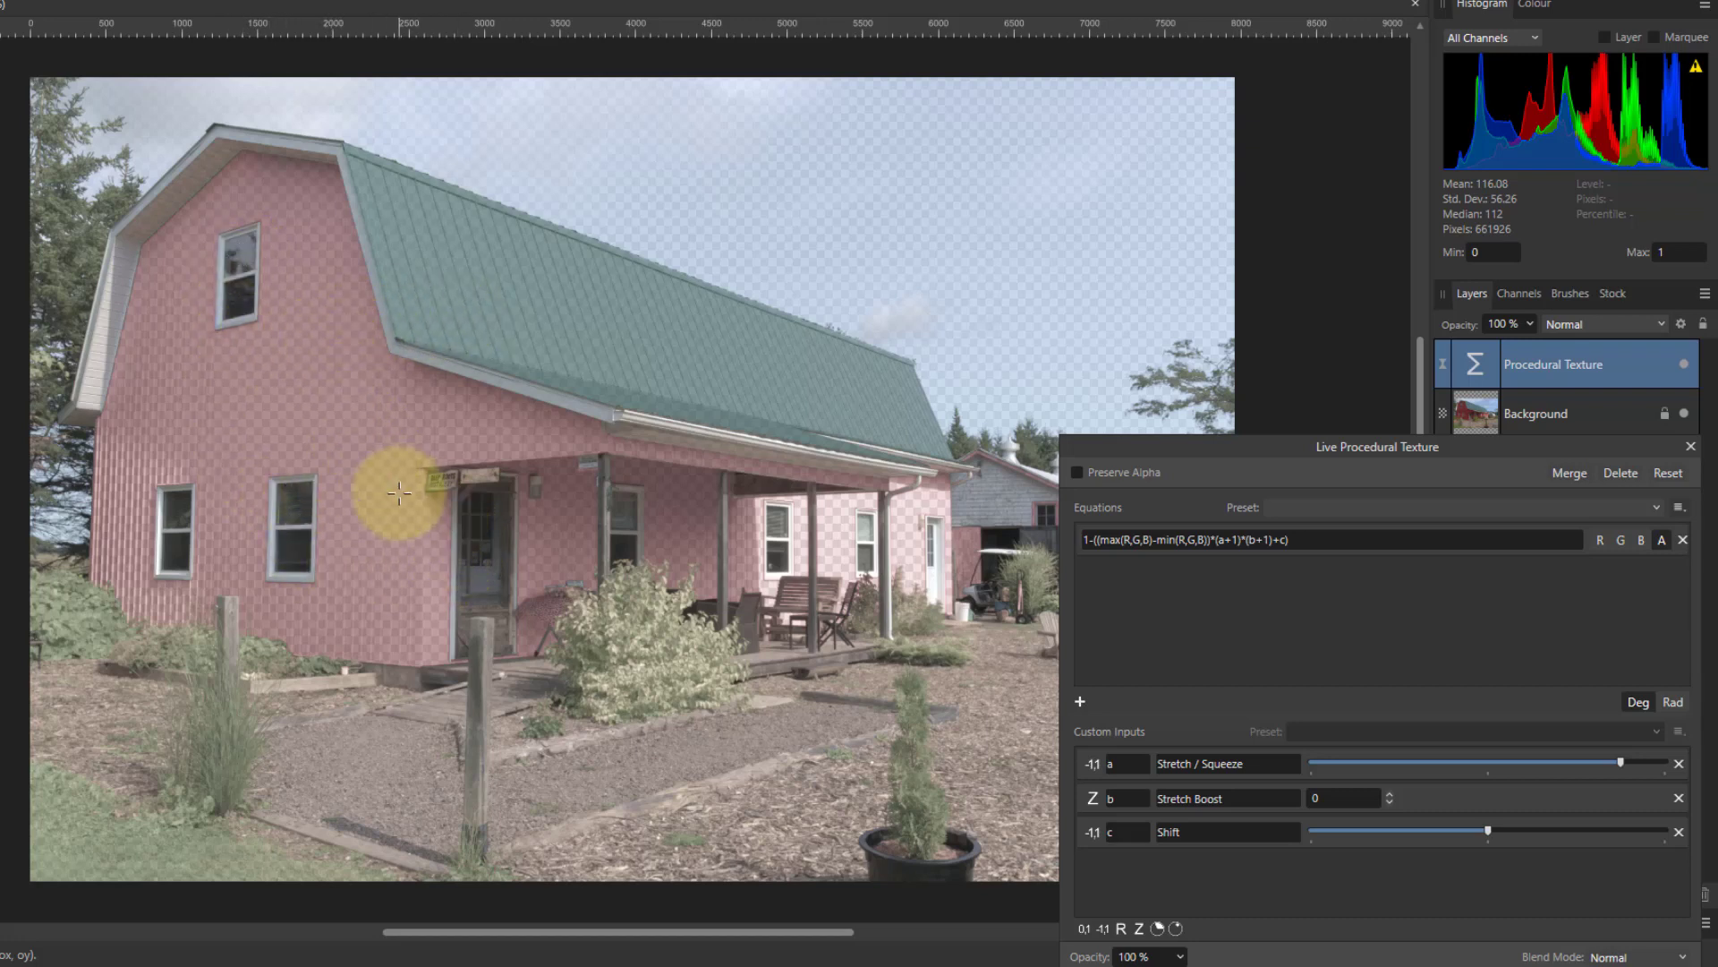
{"action": "left_click", "coordinate": [1389, 796]}
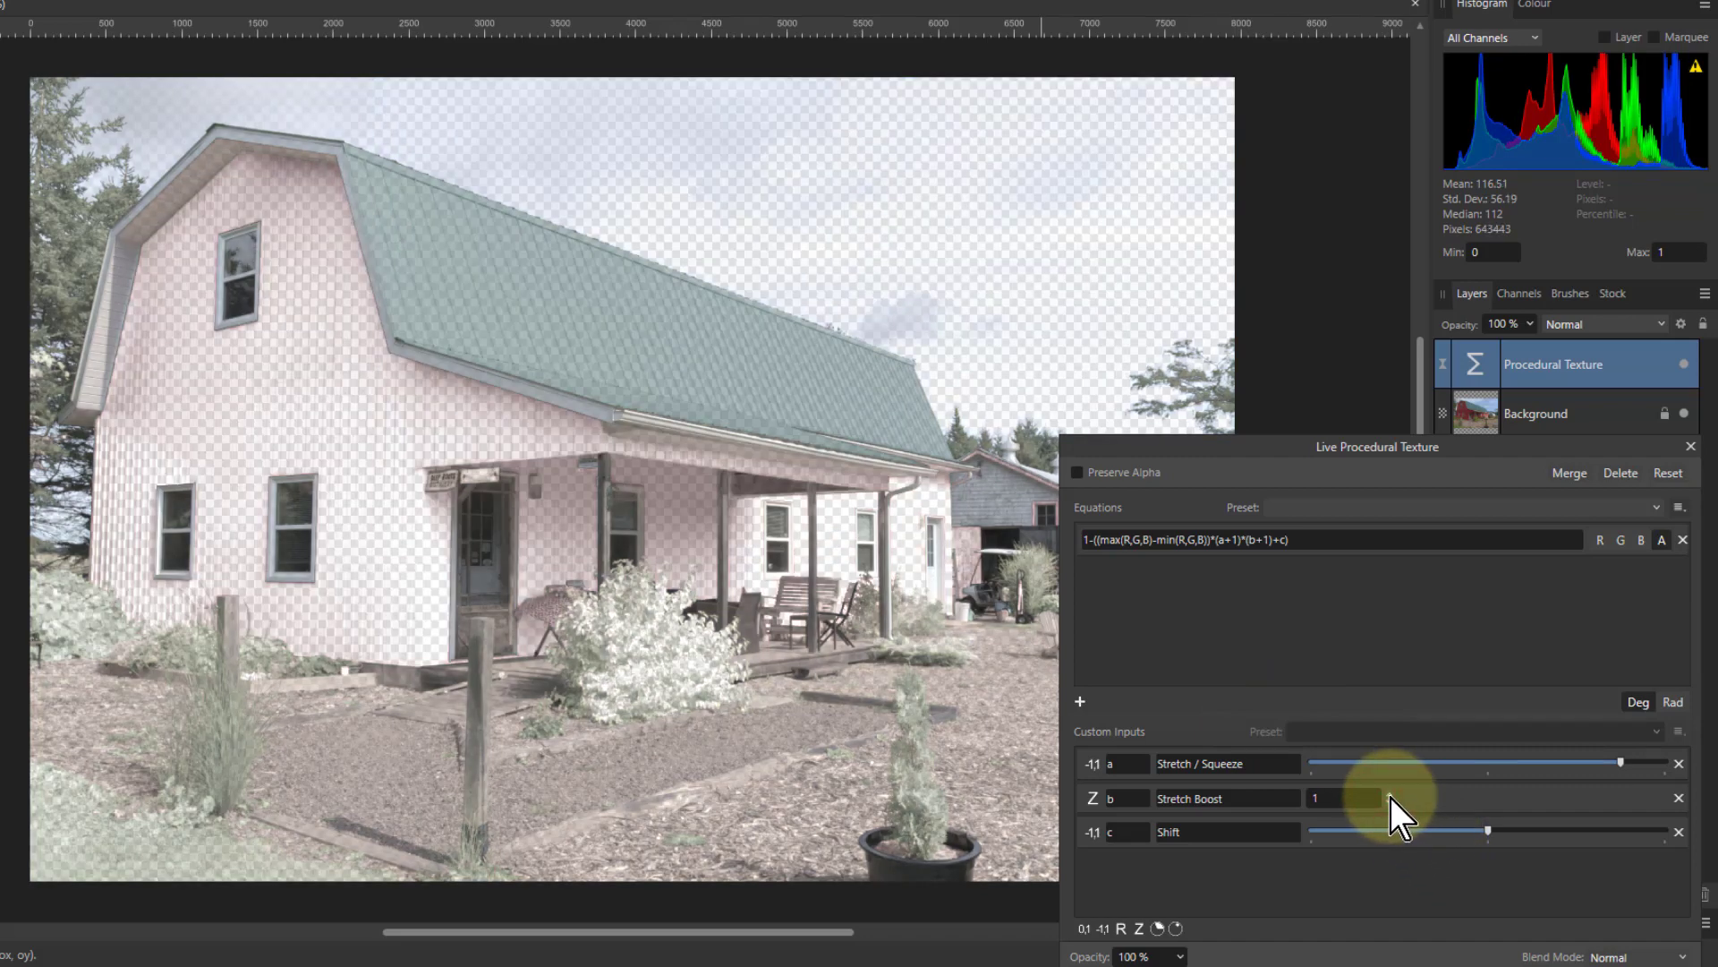
{"action": "left_click", "coordinate": [1389, 809]}
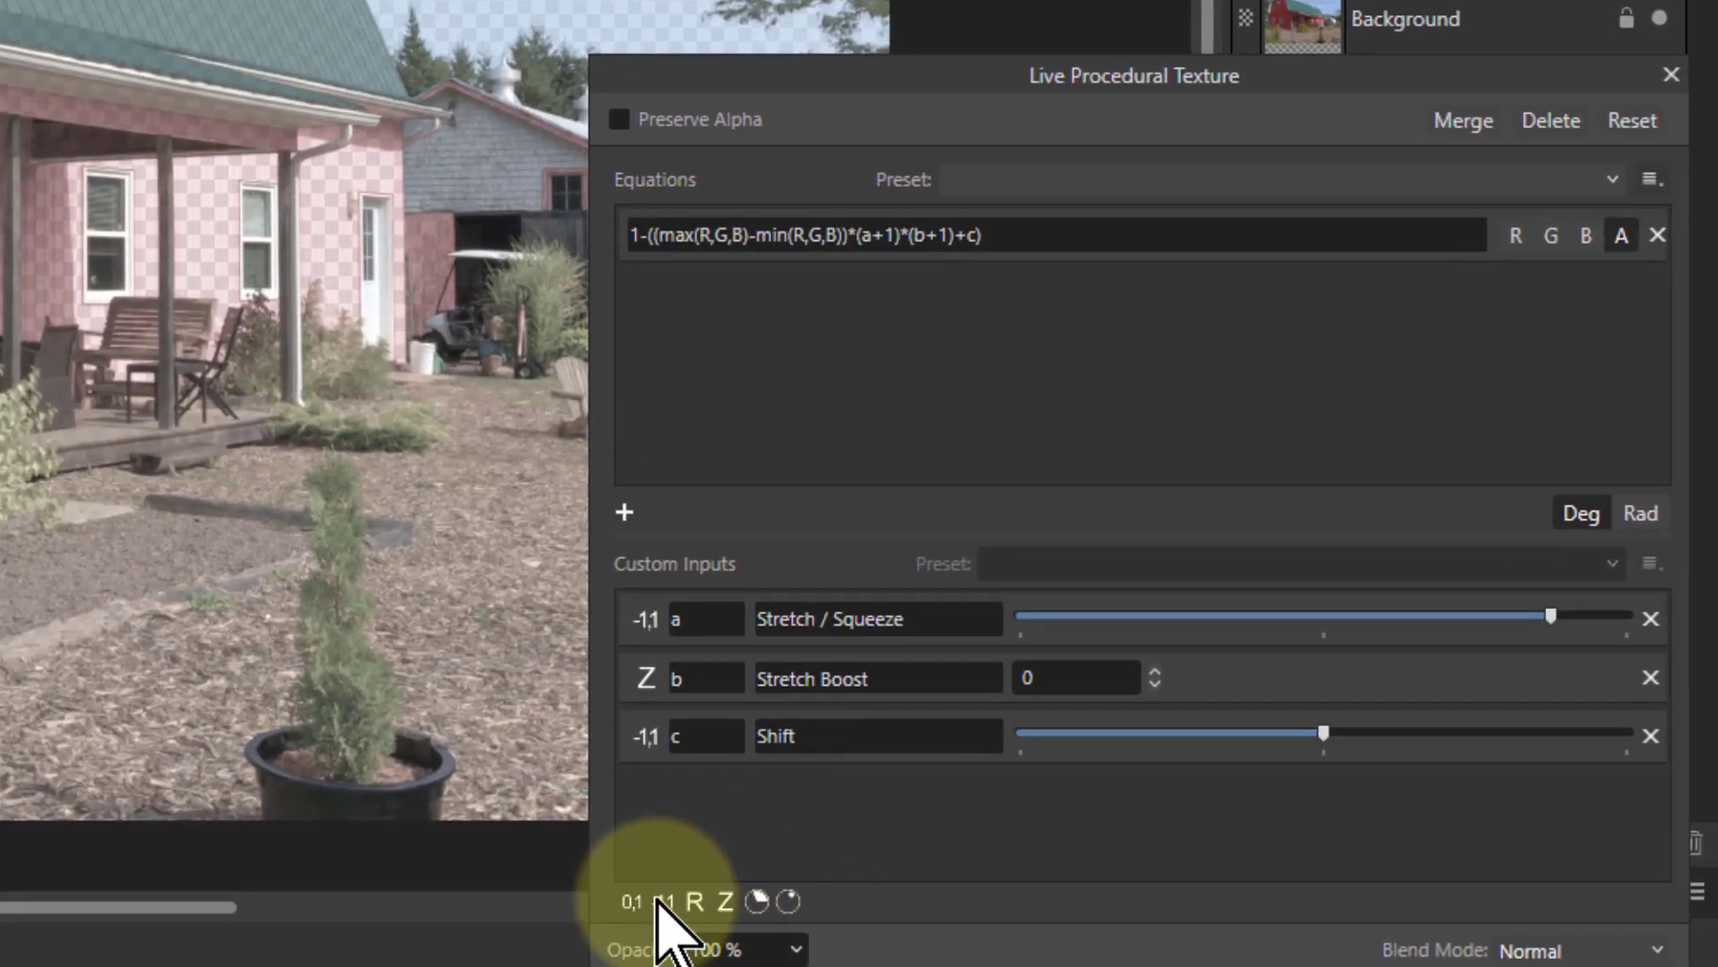
Step: Add integer input d and start its description 'Invert (0=Colour, 1=Mono)'
{"action": "left_click", "coordinate": [725, 901]}
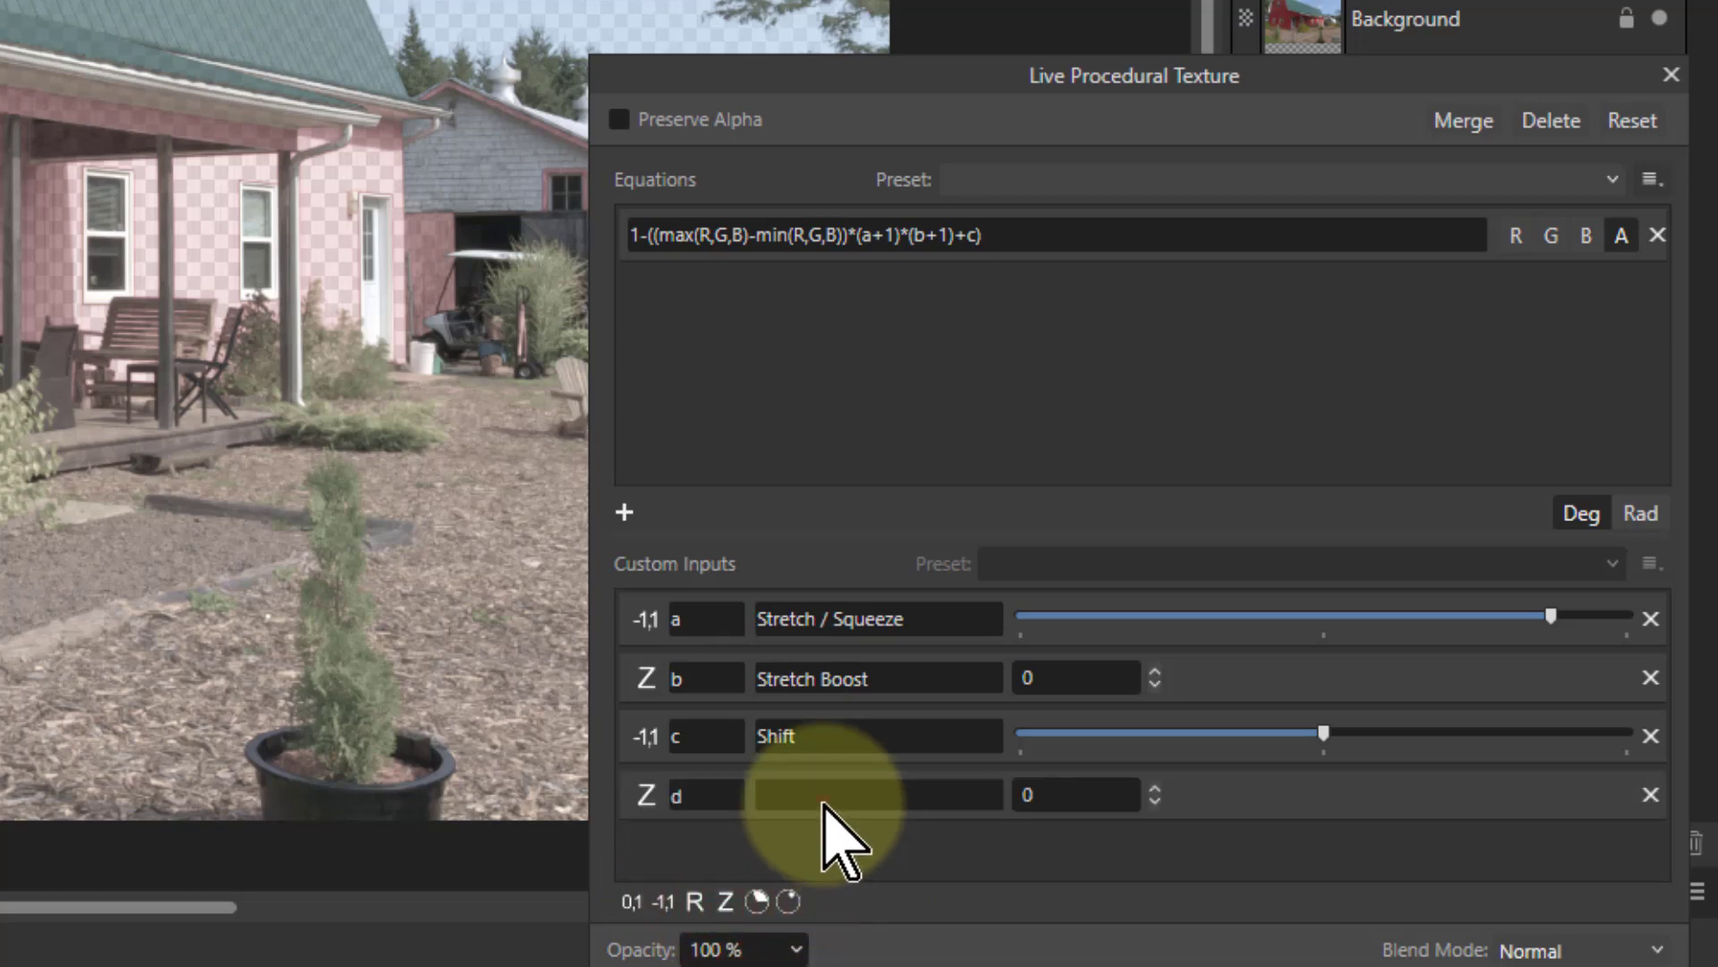
{"action": "left_click", "coordinate": [868, 795]}
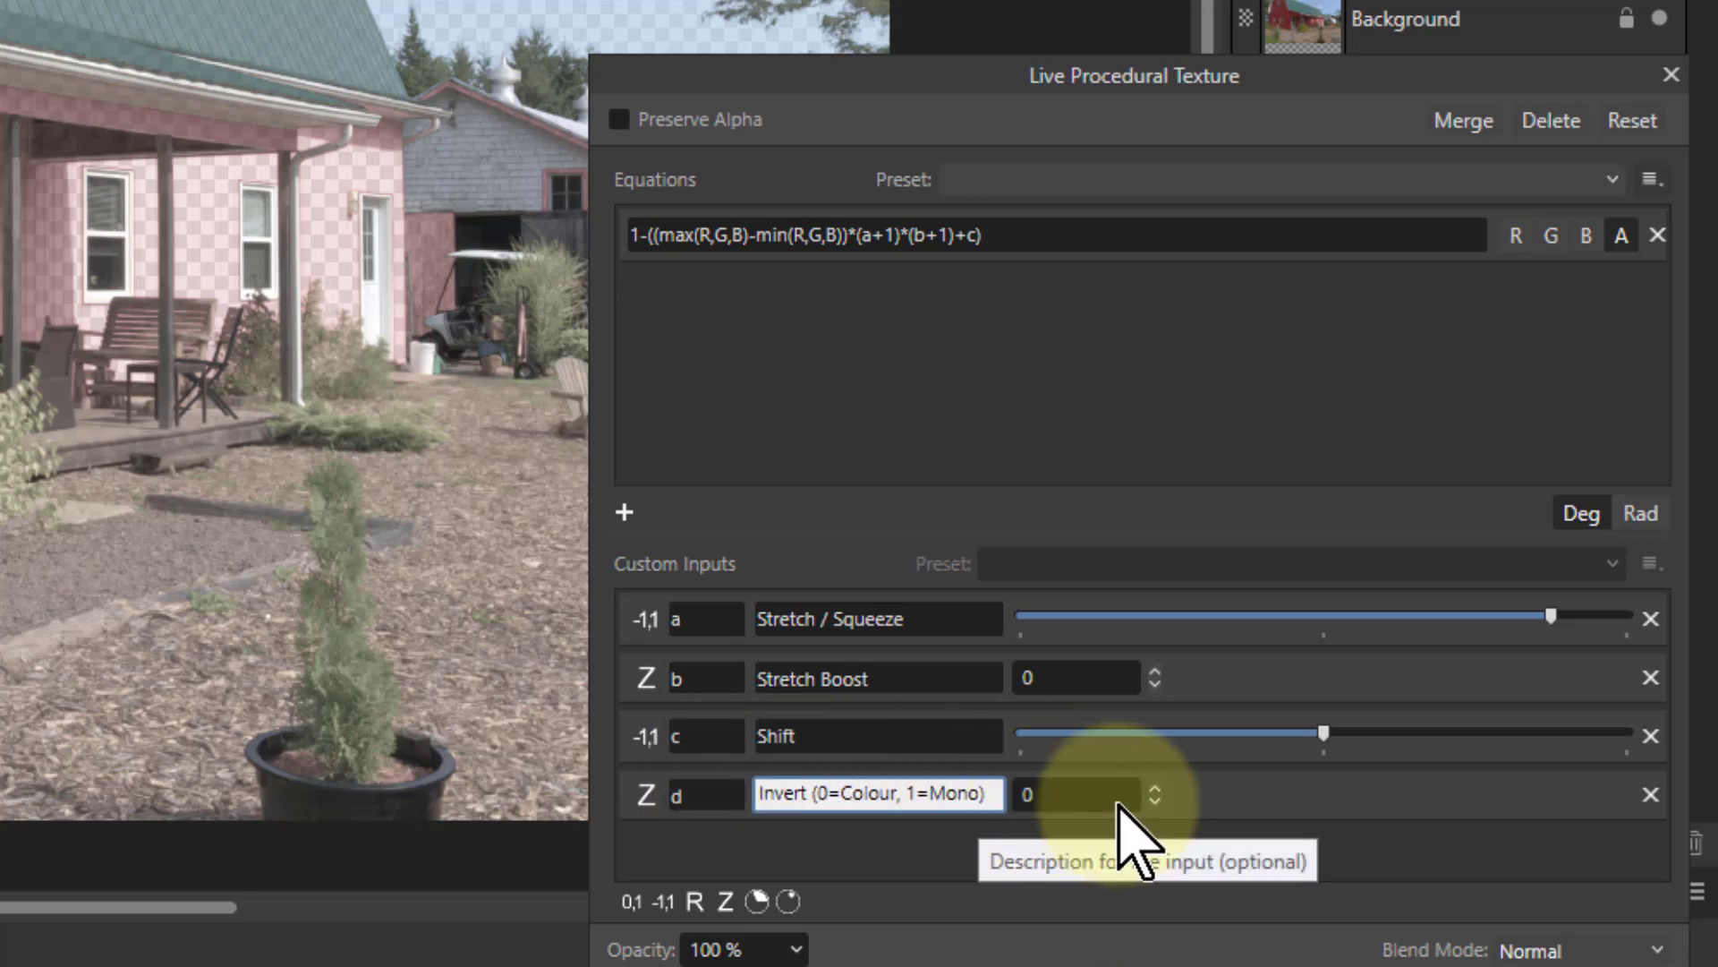
Step: Confirm the 'Invert (0=Colour, 1=Mono)' description for input d
{"action": "key", "text": "Return"}
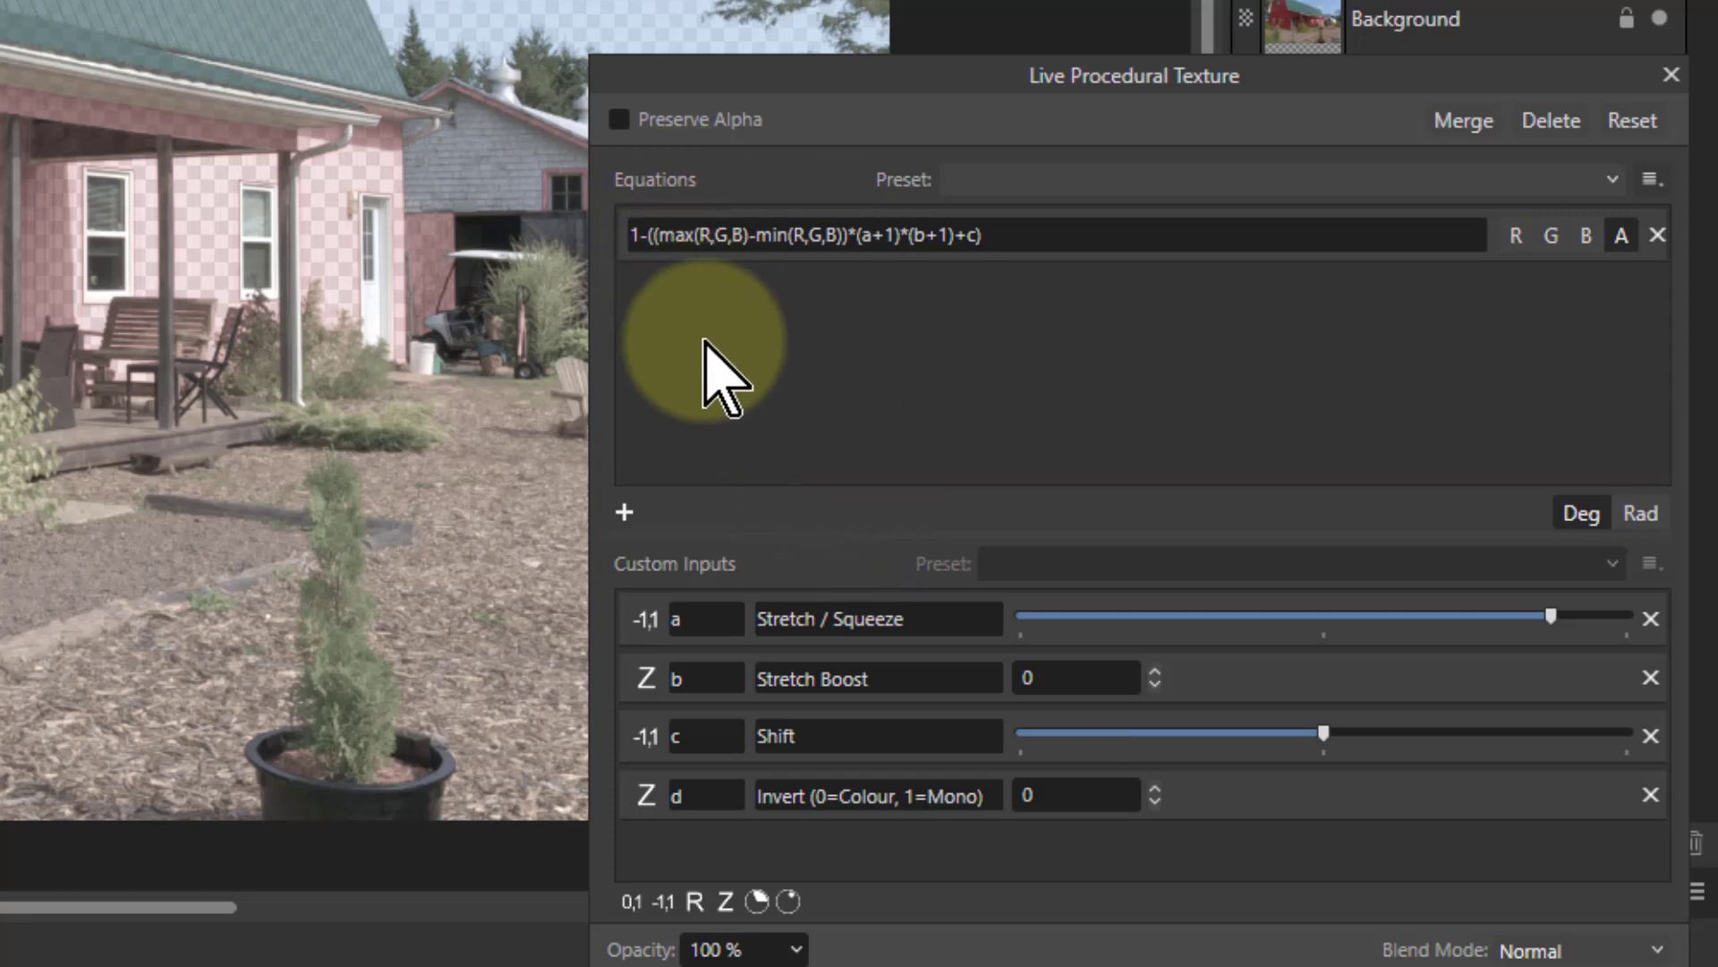
Step: Multiply the whole equation by d, wrapping it as d*(...)
{"action": "left_click", "coordinate": [673, 237]}
{"action": "left_click", "coordinate": [656, 235]}
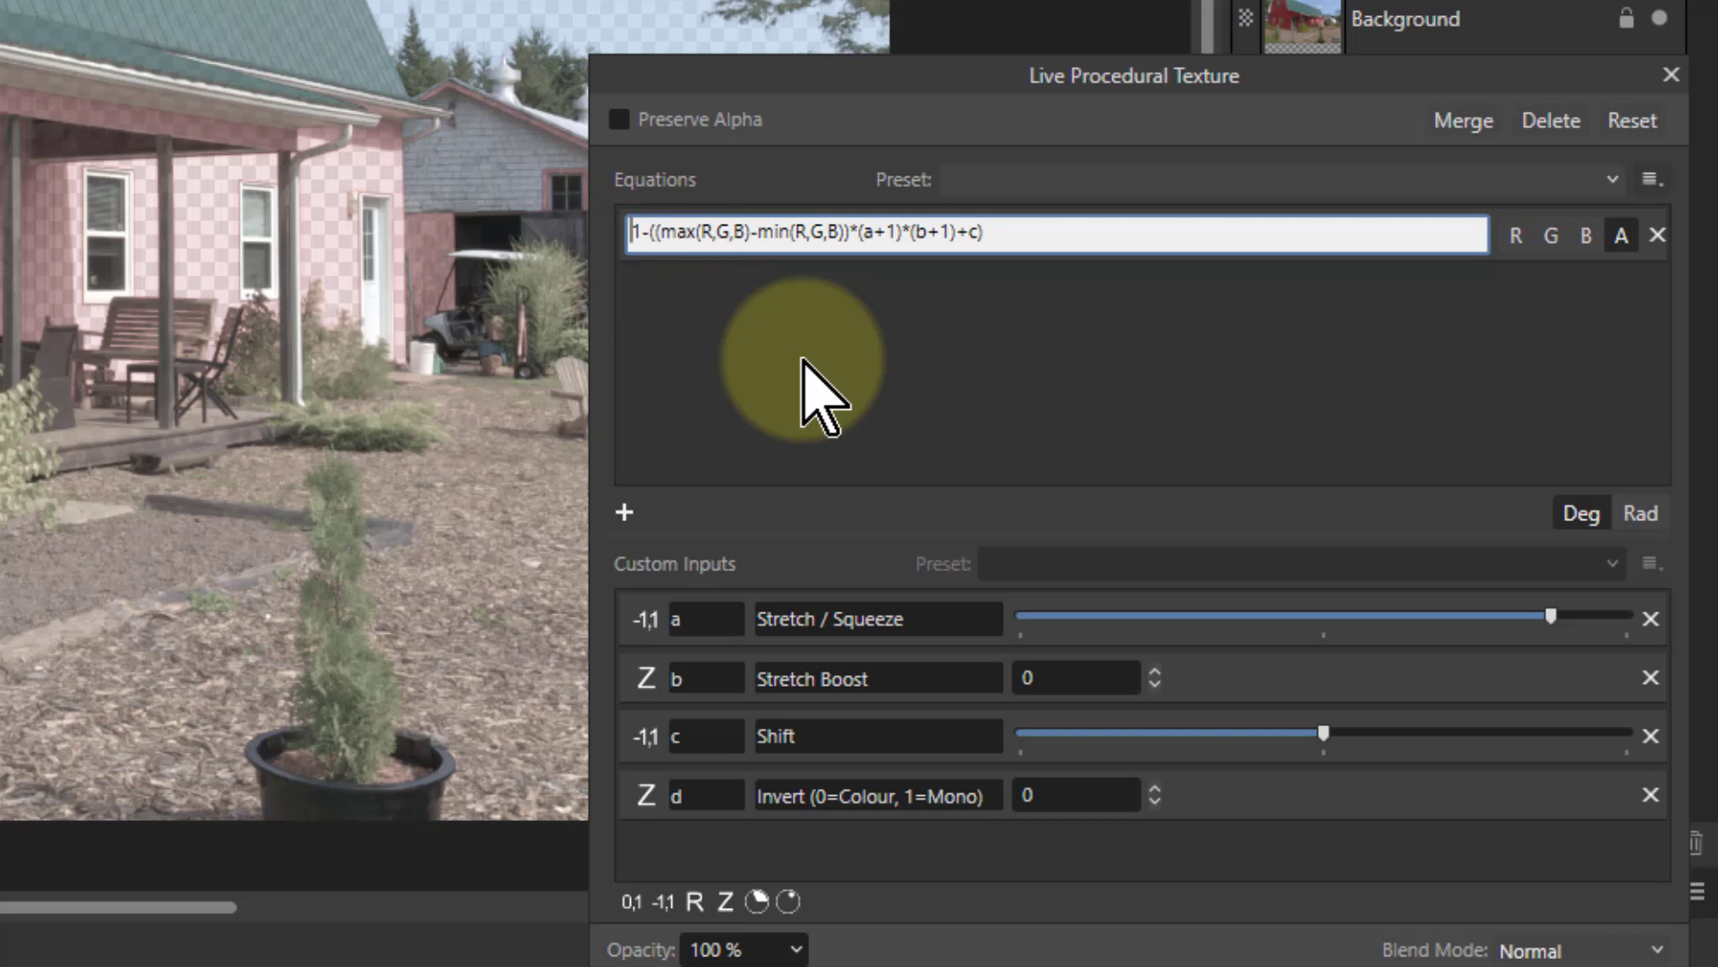
{"action": "type", "text": "("}
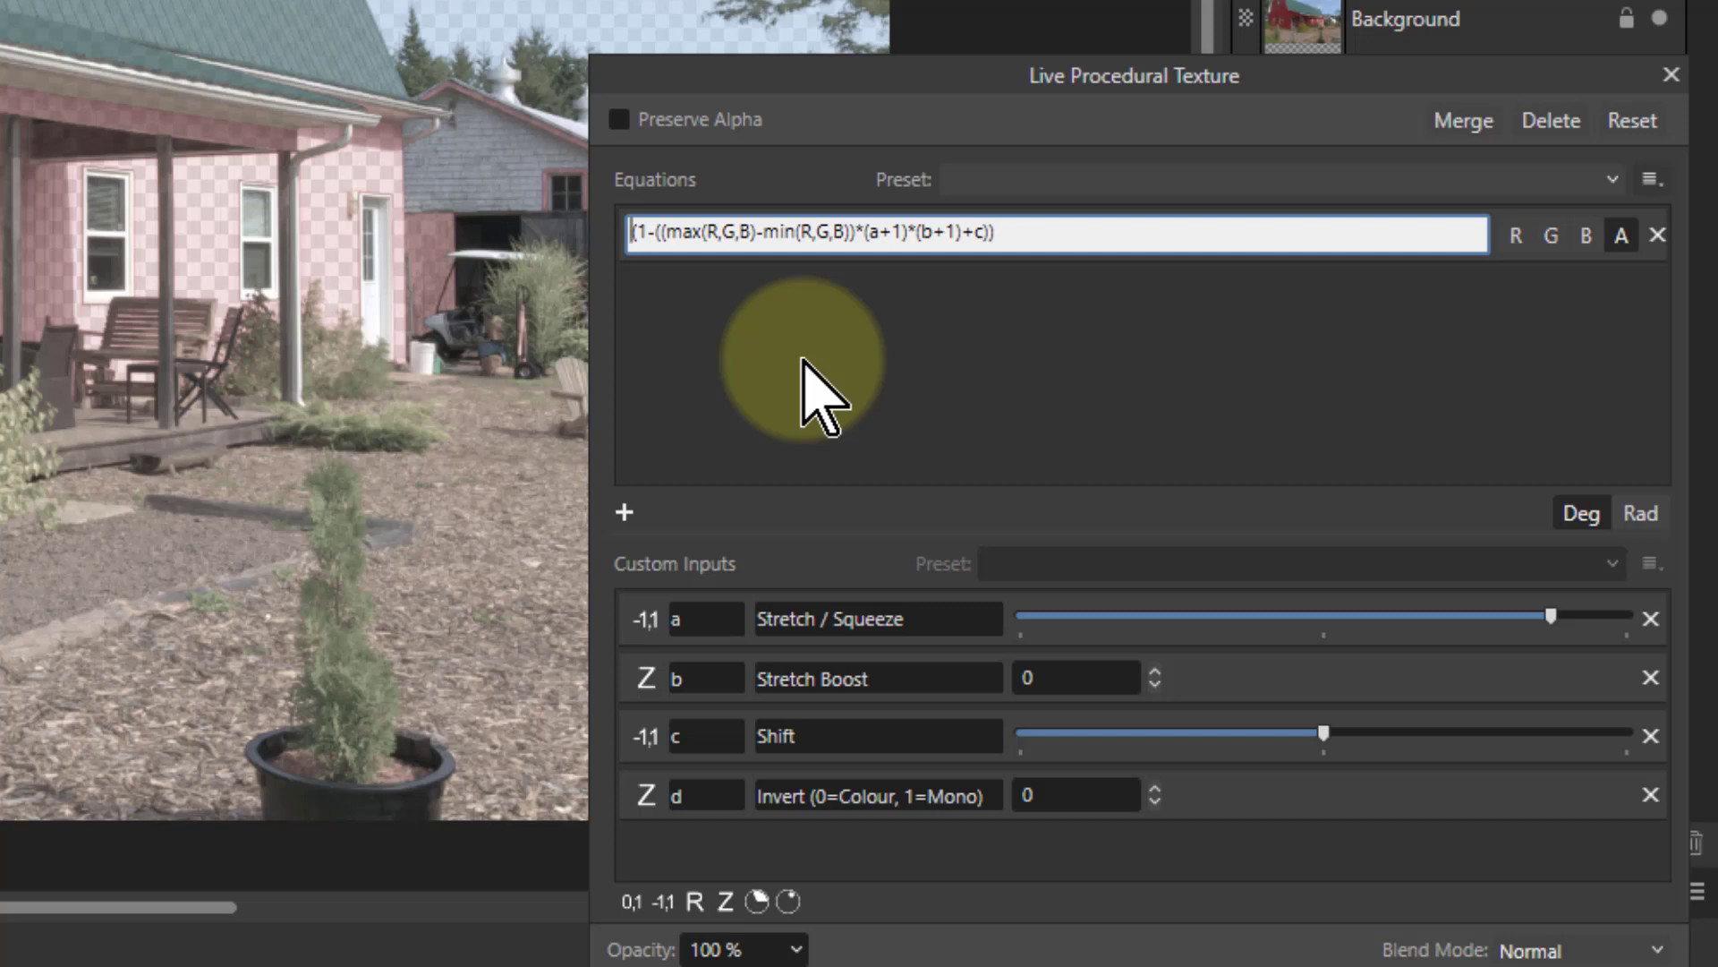
{"action": "type", "text": "d"}
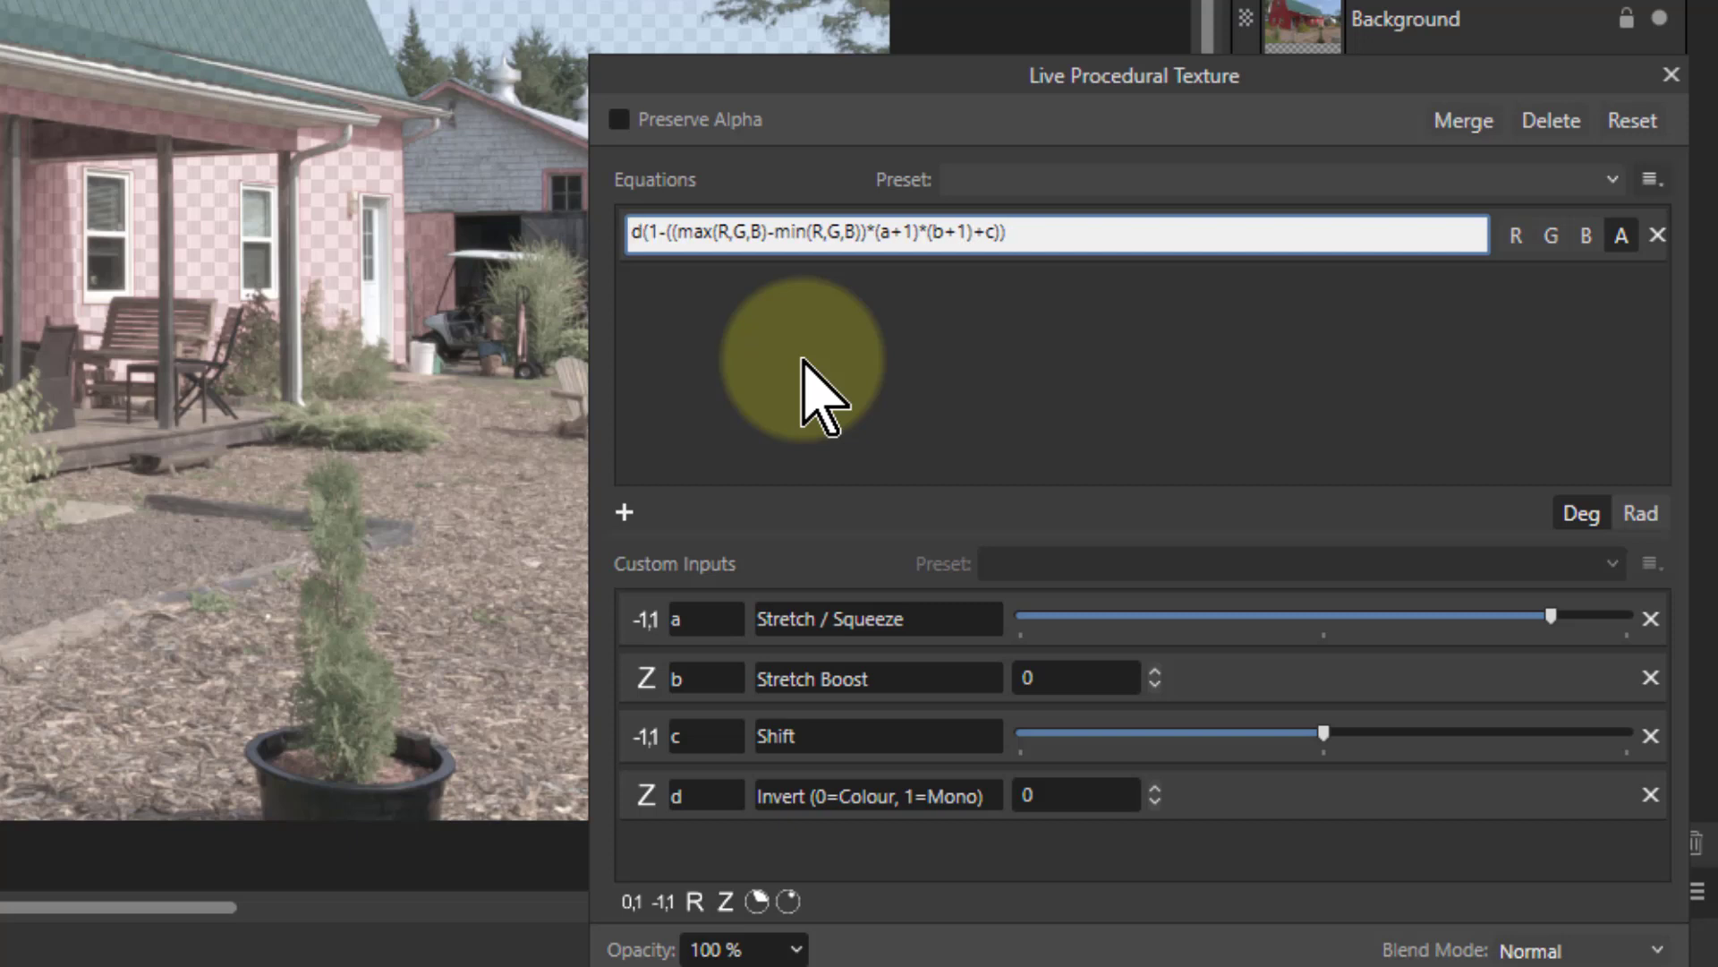
{"action": "type", "text": "*"}
{"action": "key", "text": "Return"}
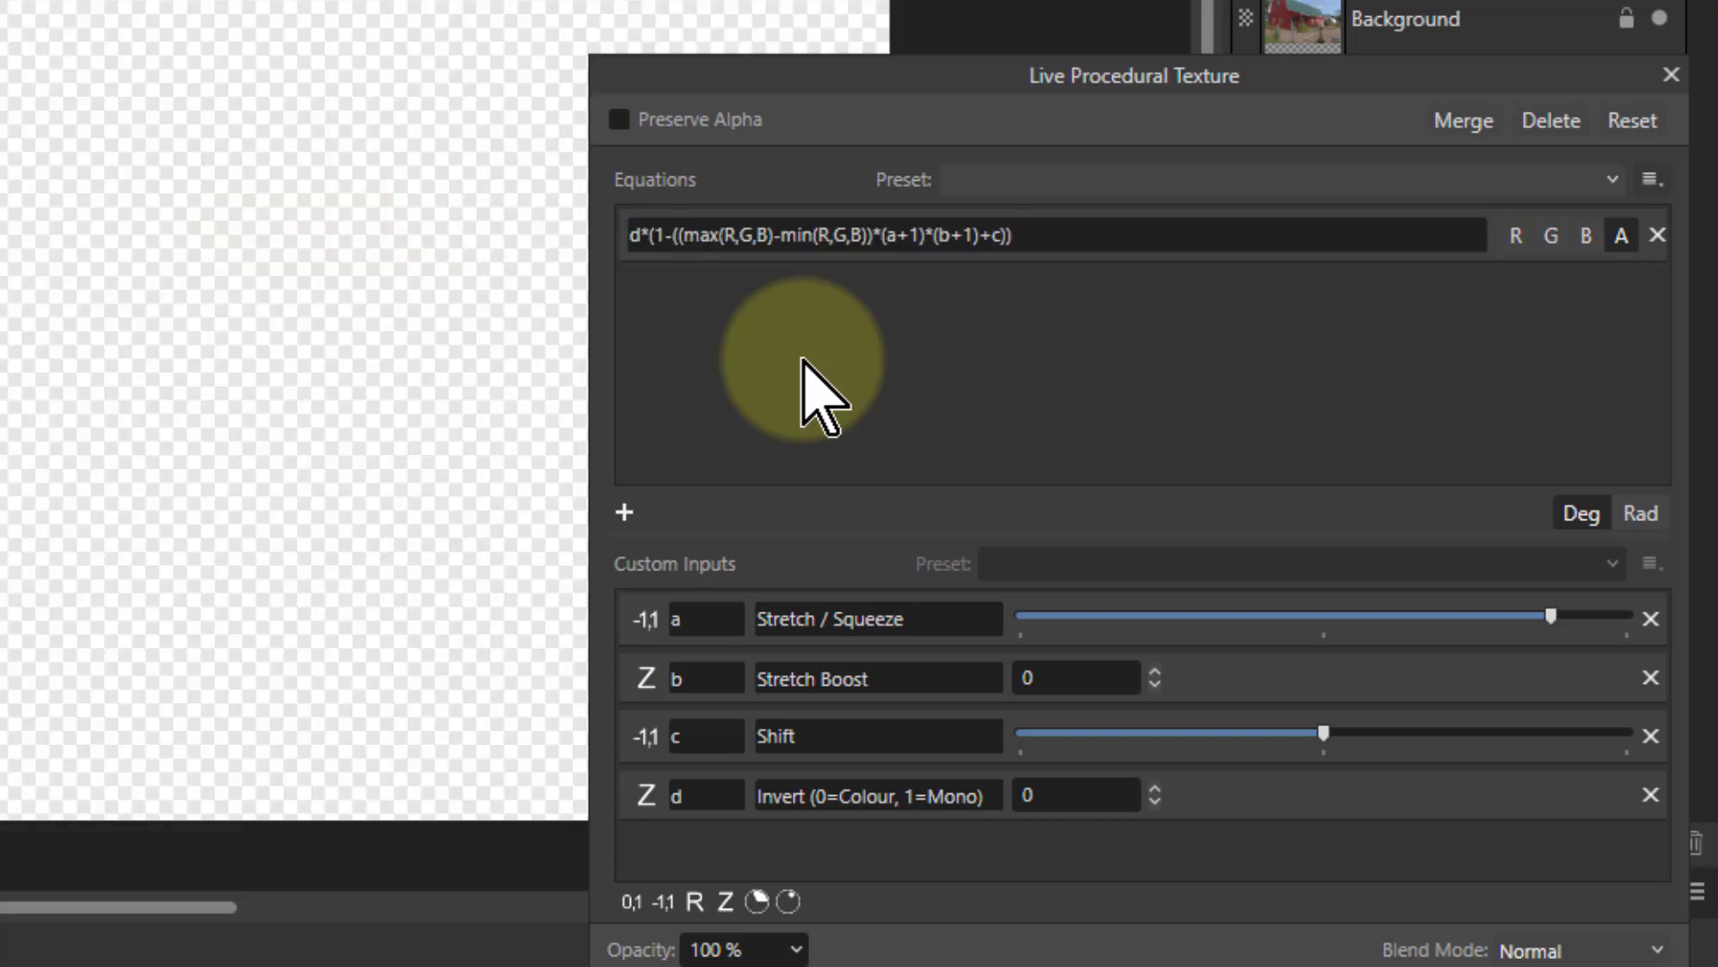
Step: Drive R, G and B instead of alpha and set d to 1
{"action": "left_click", "coordinate": [1553, 237]}
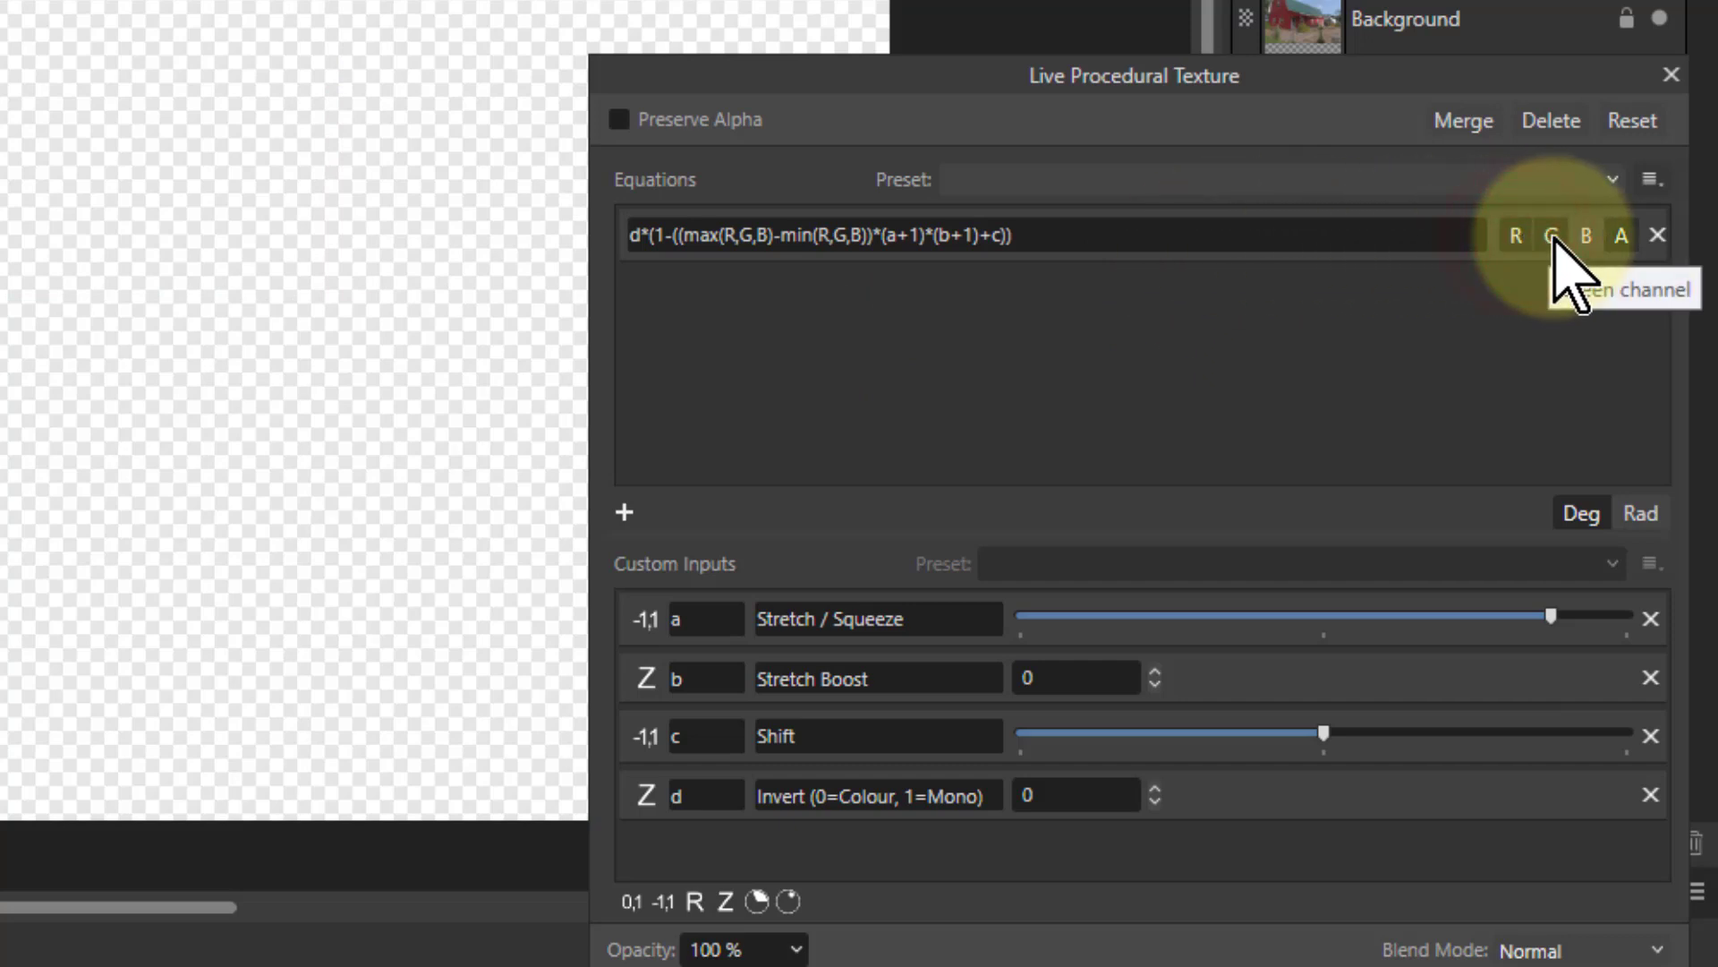
{"action": "left_click", "coordinate": [1620, 237]}
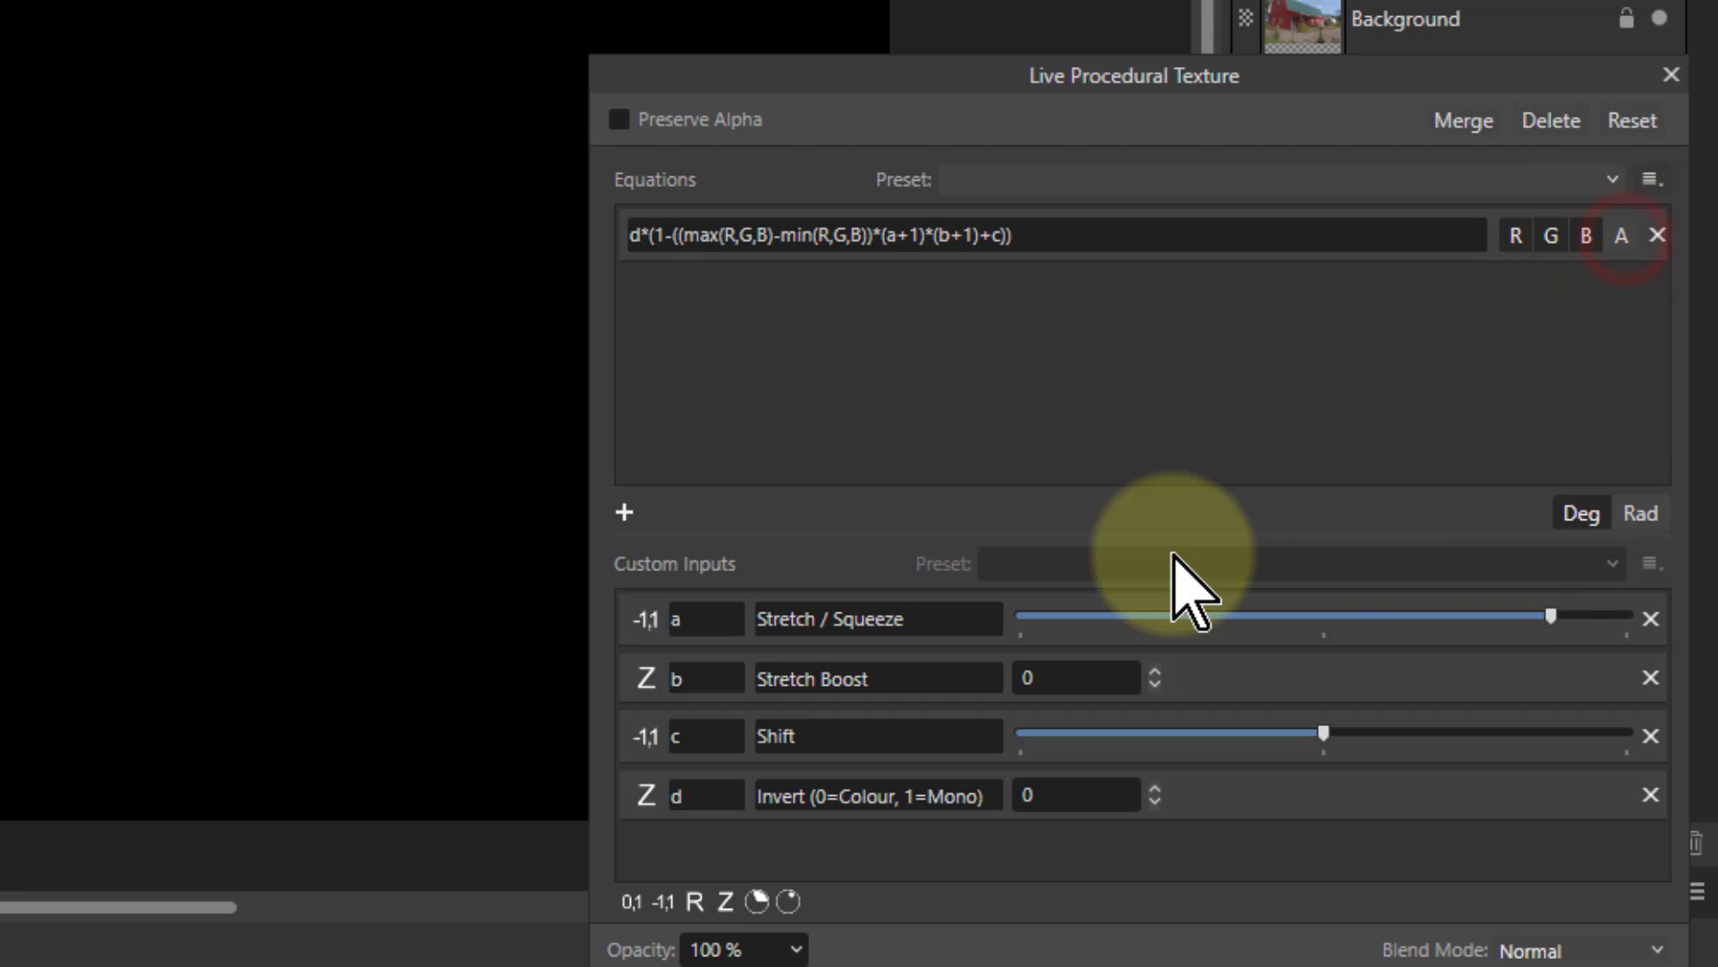
{"action": "left_click", "coordinate": [1153, 788]}
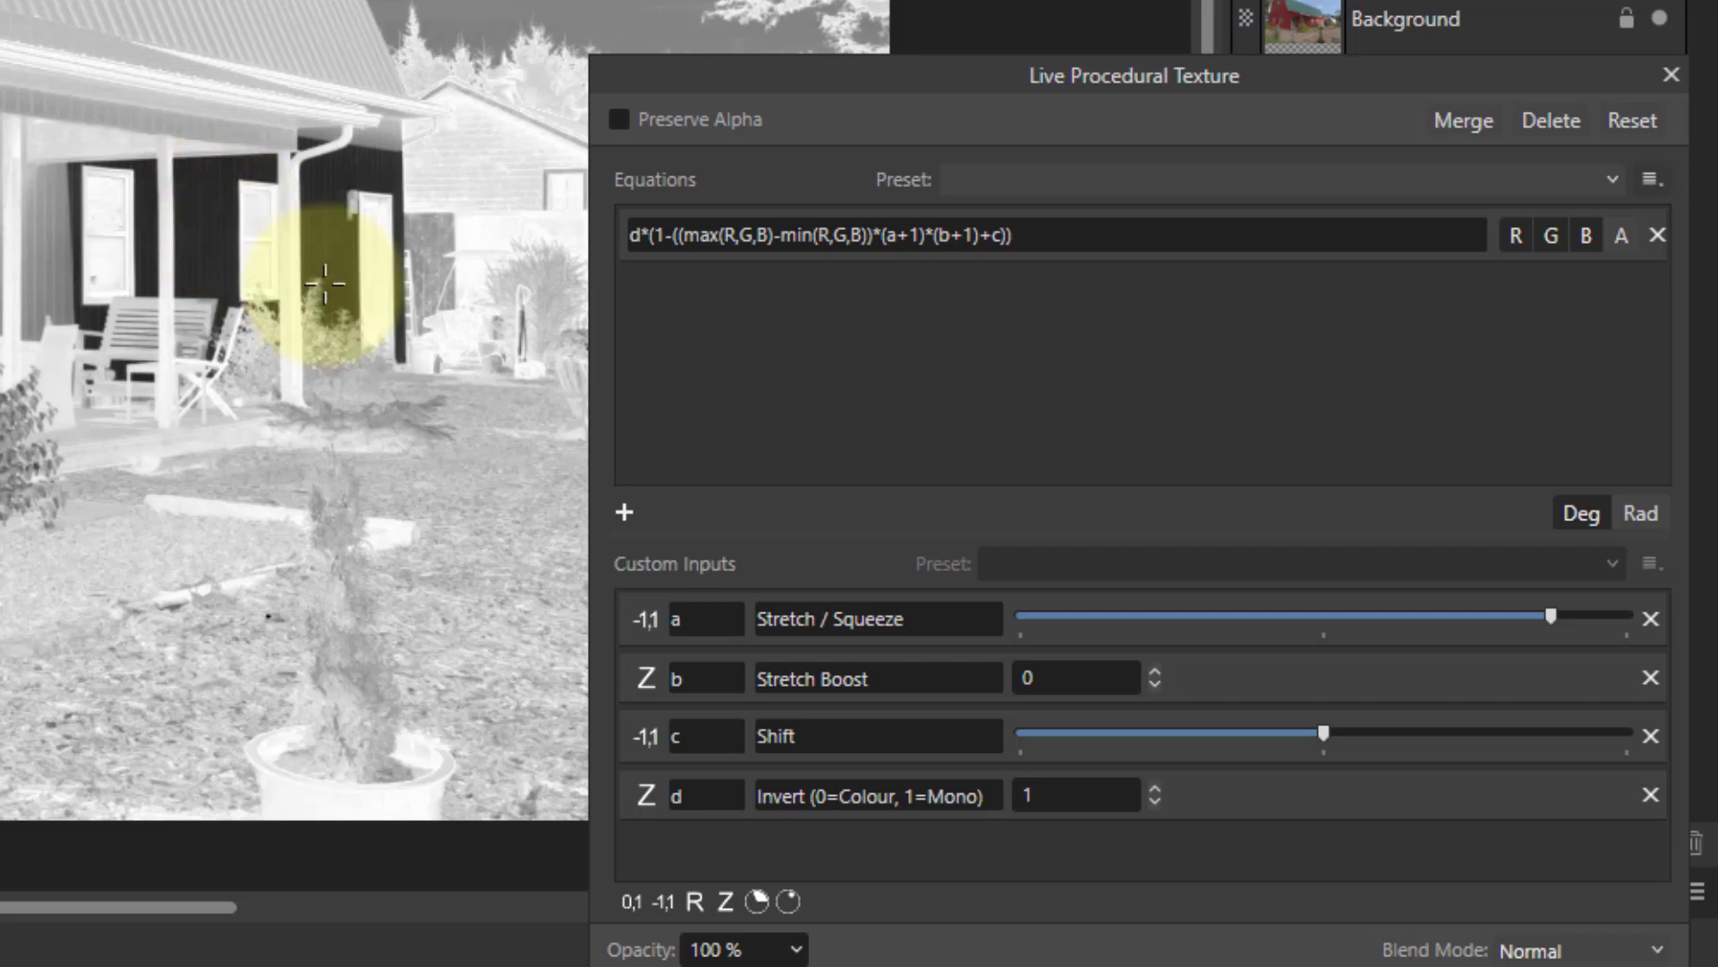
Step: Copy the equation and append '+' followed by a pasted second copy
{"action": "left_click", "coordinate": [1036, 235]}
{"action": "double_click", "coordinate": [1045, 236]}
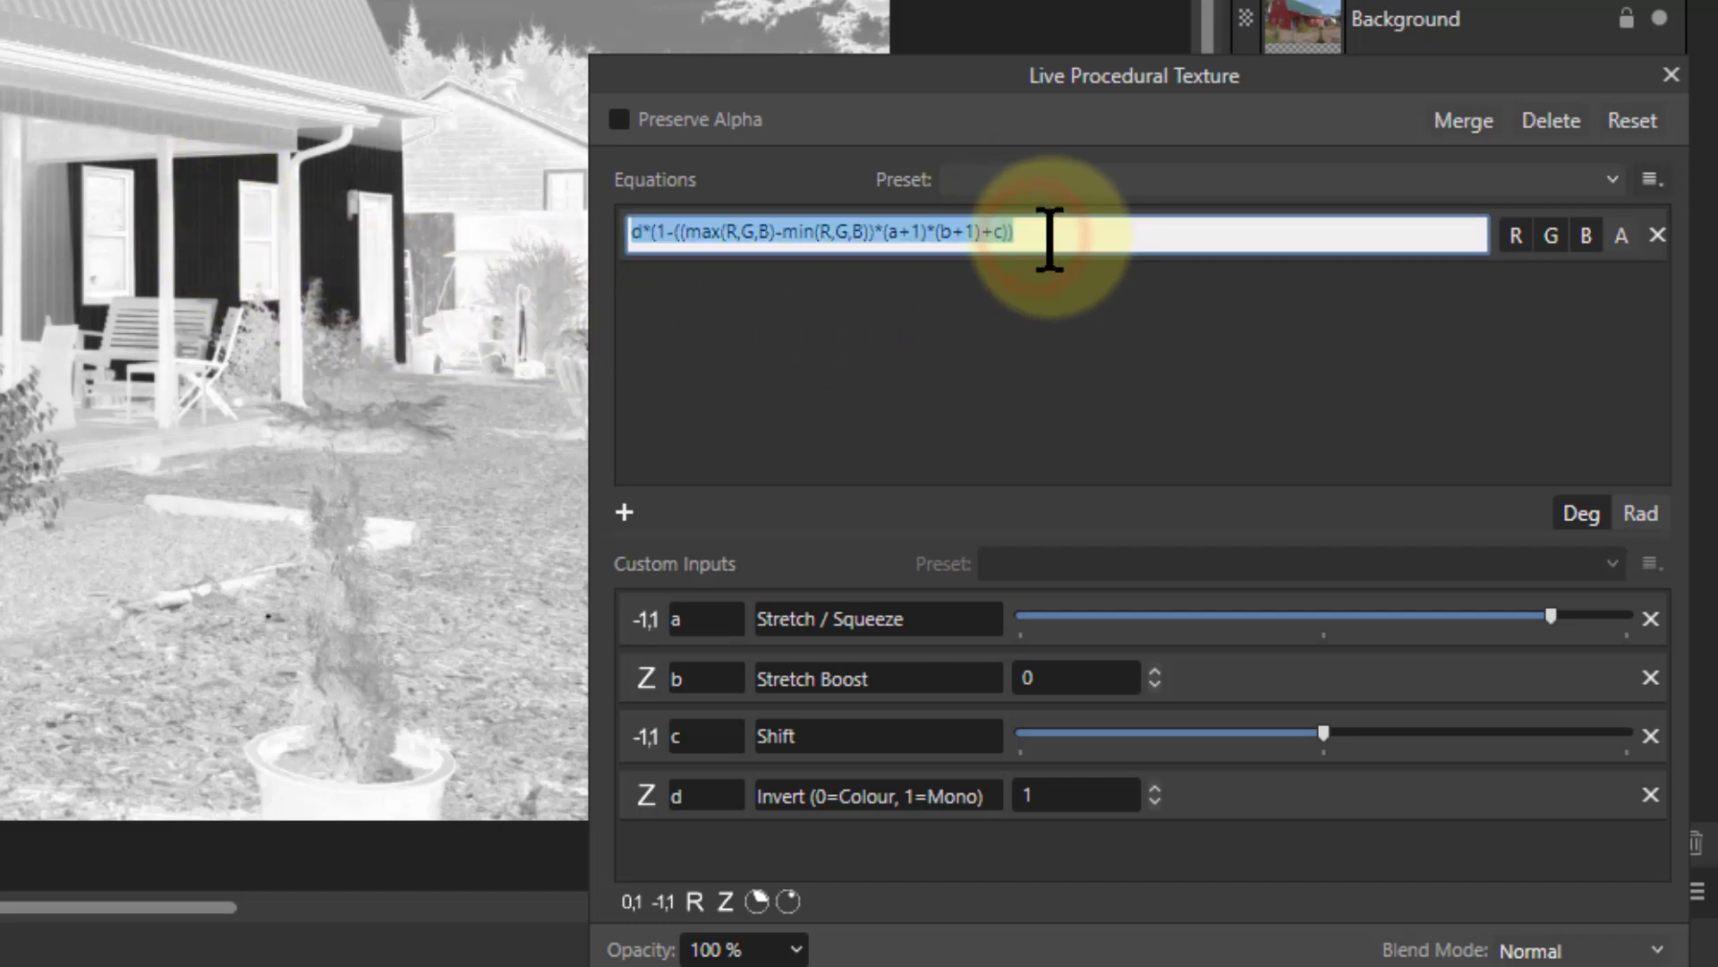
{"action": "left_click", "coordinate": [1046, 236]}
{"action": "double_click", "coordinate": [1045, 235]}
{"action": "key", "text": "ctrl+c"}
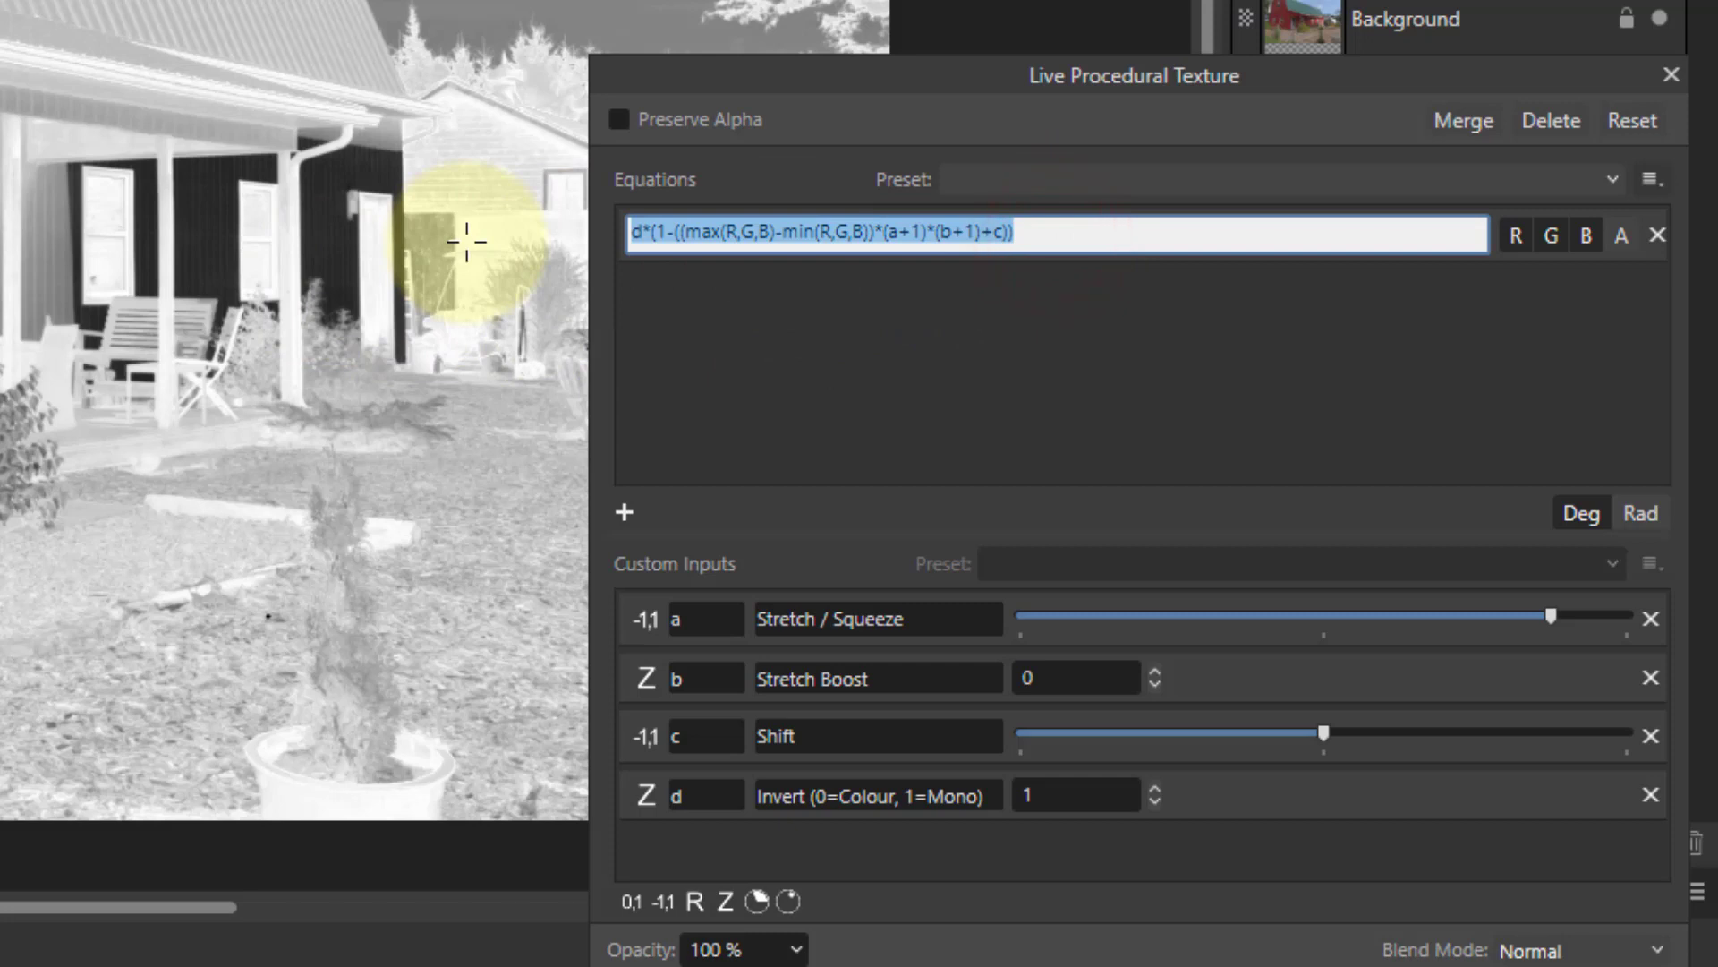
{"action": "left_click", "coordinate": [1059, 245]}
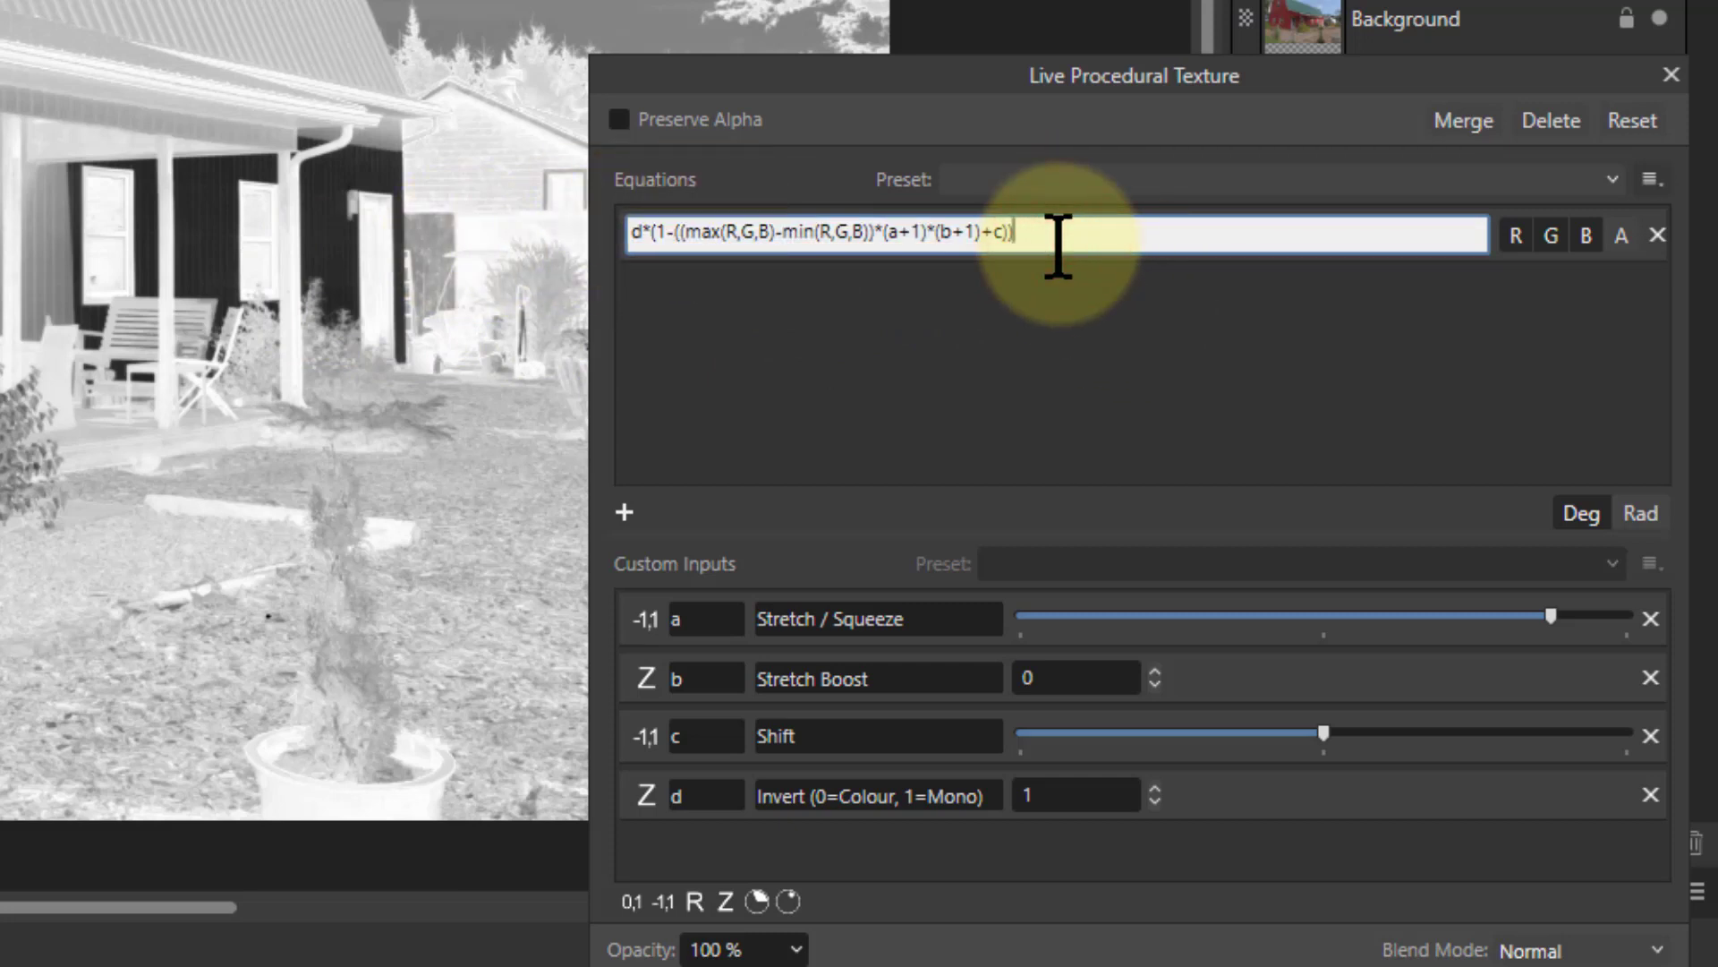
{"action": "type", "text": "+"}
{"action": "key", "text": "ctrl+v"}
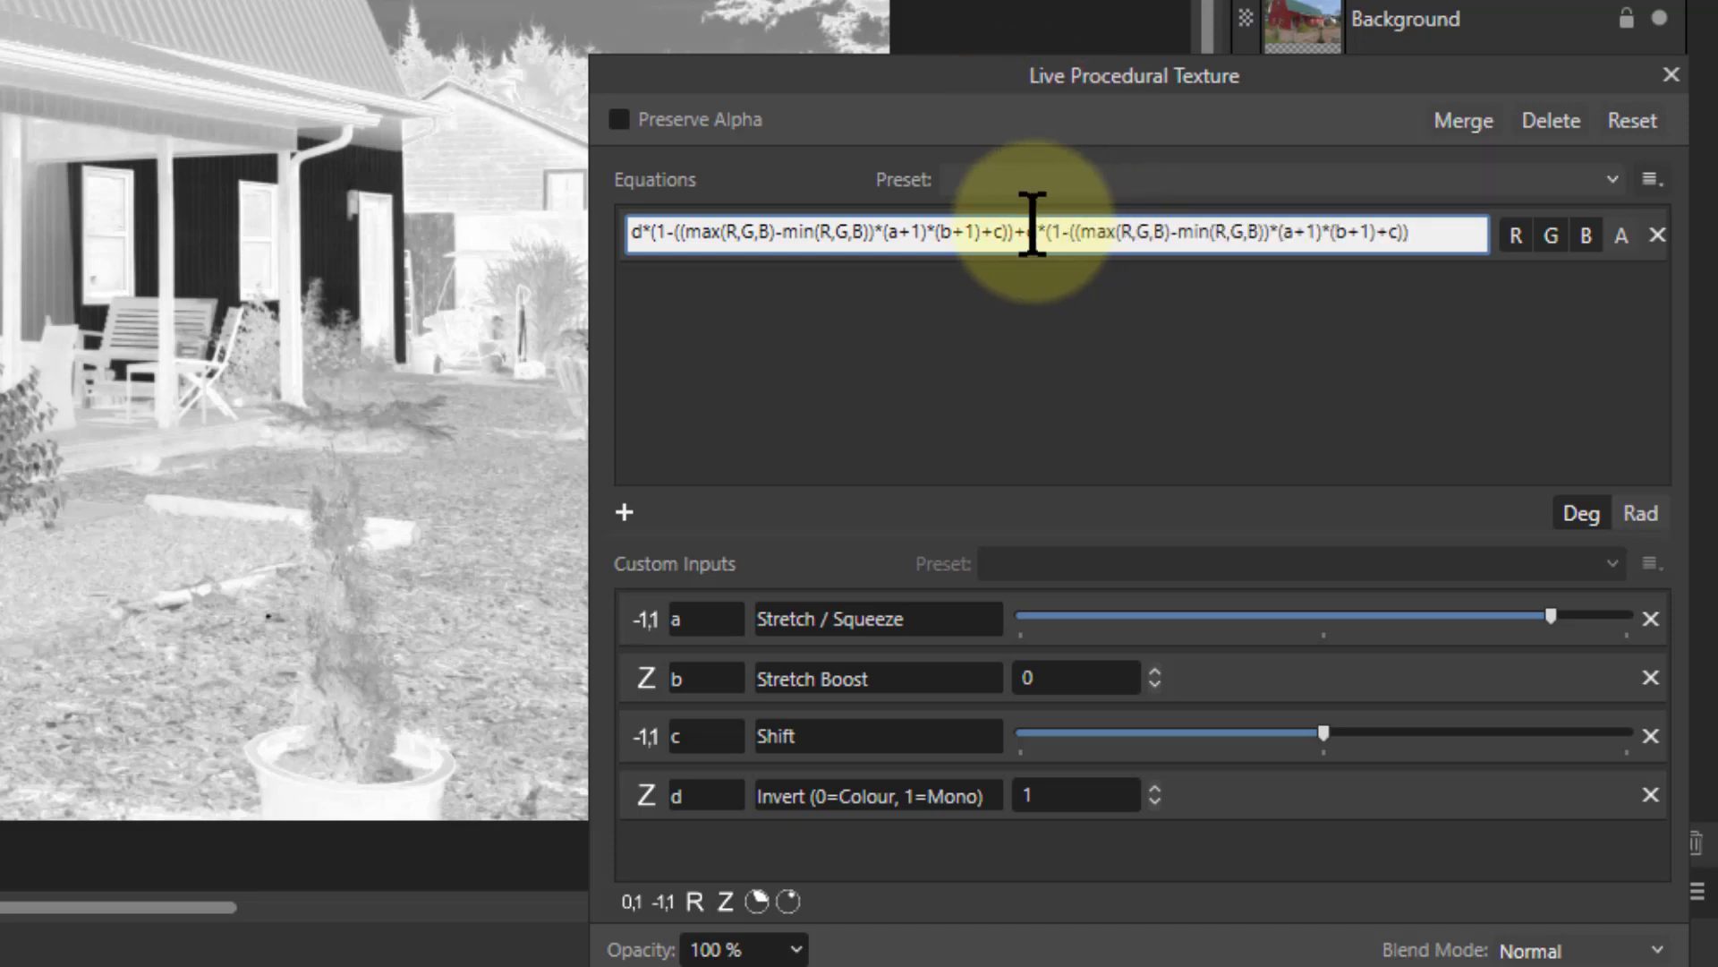
Step: Weight the second copy by (1-d) and remove its '1-' so it is plain saturation
{"action": "left_click", "coordinate": [1037, 230]}
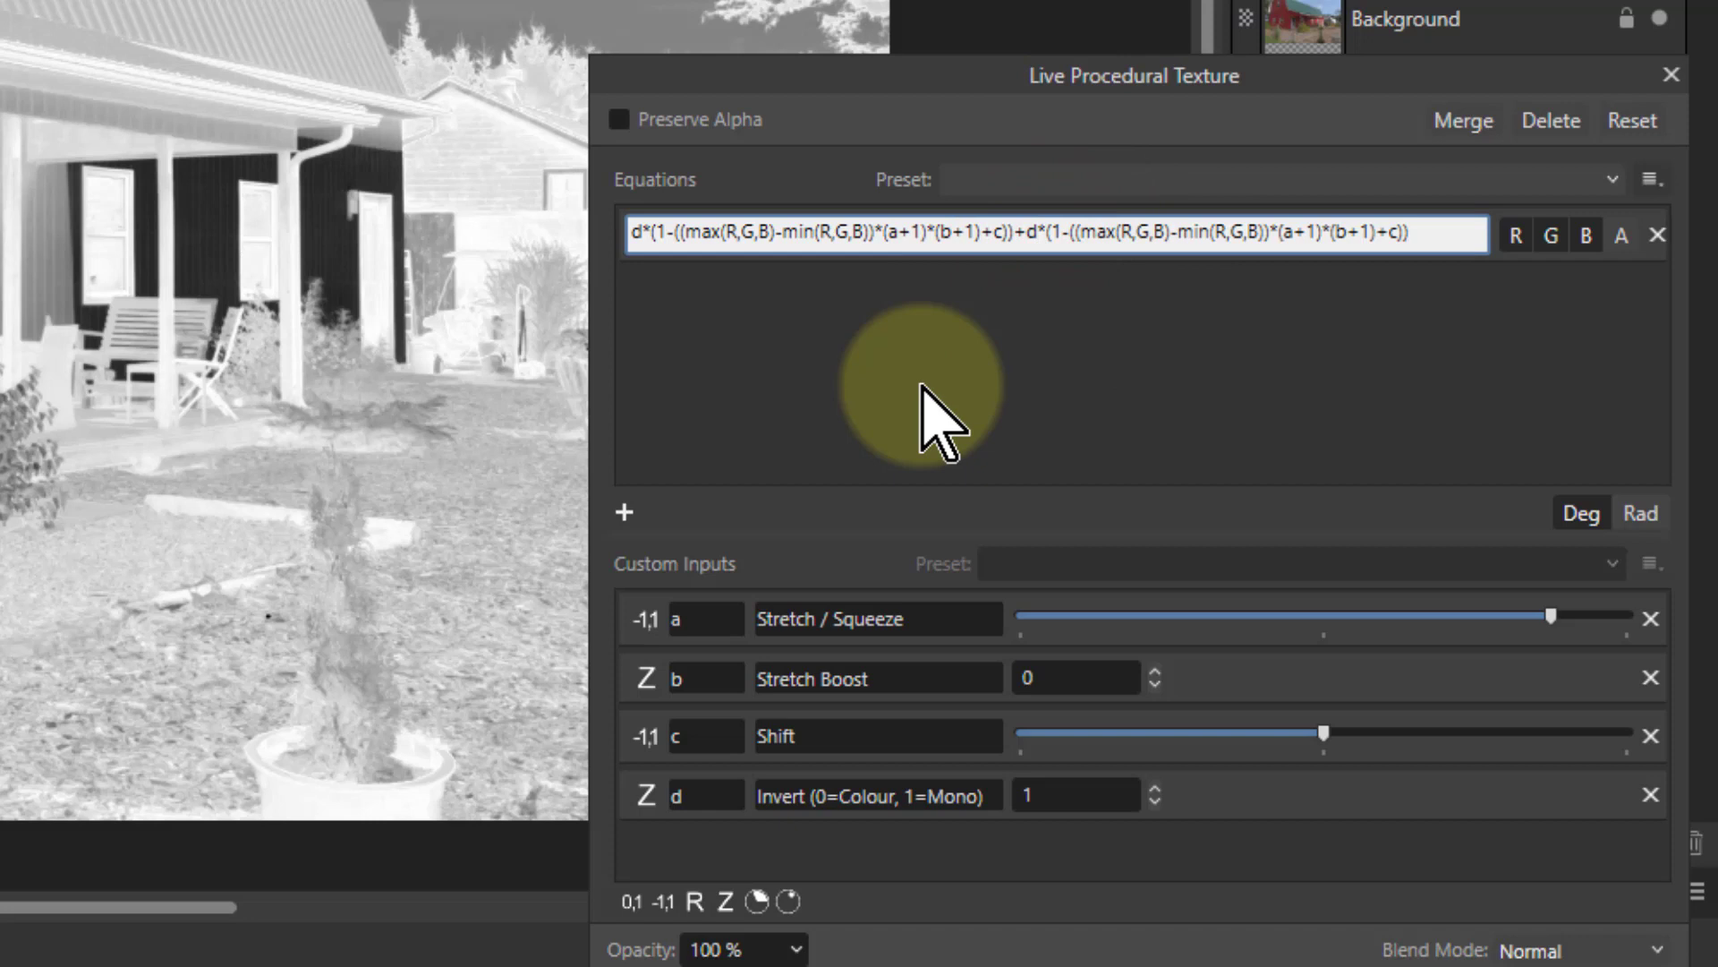
{"action": "key", "text": "Left"}
{"action": "type", "text": "("}
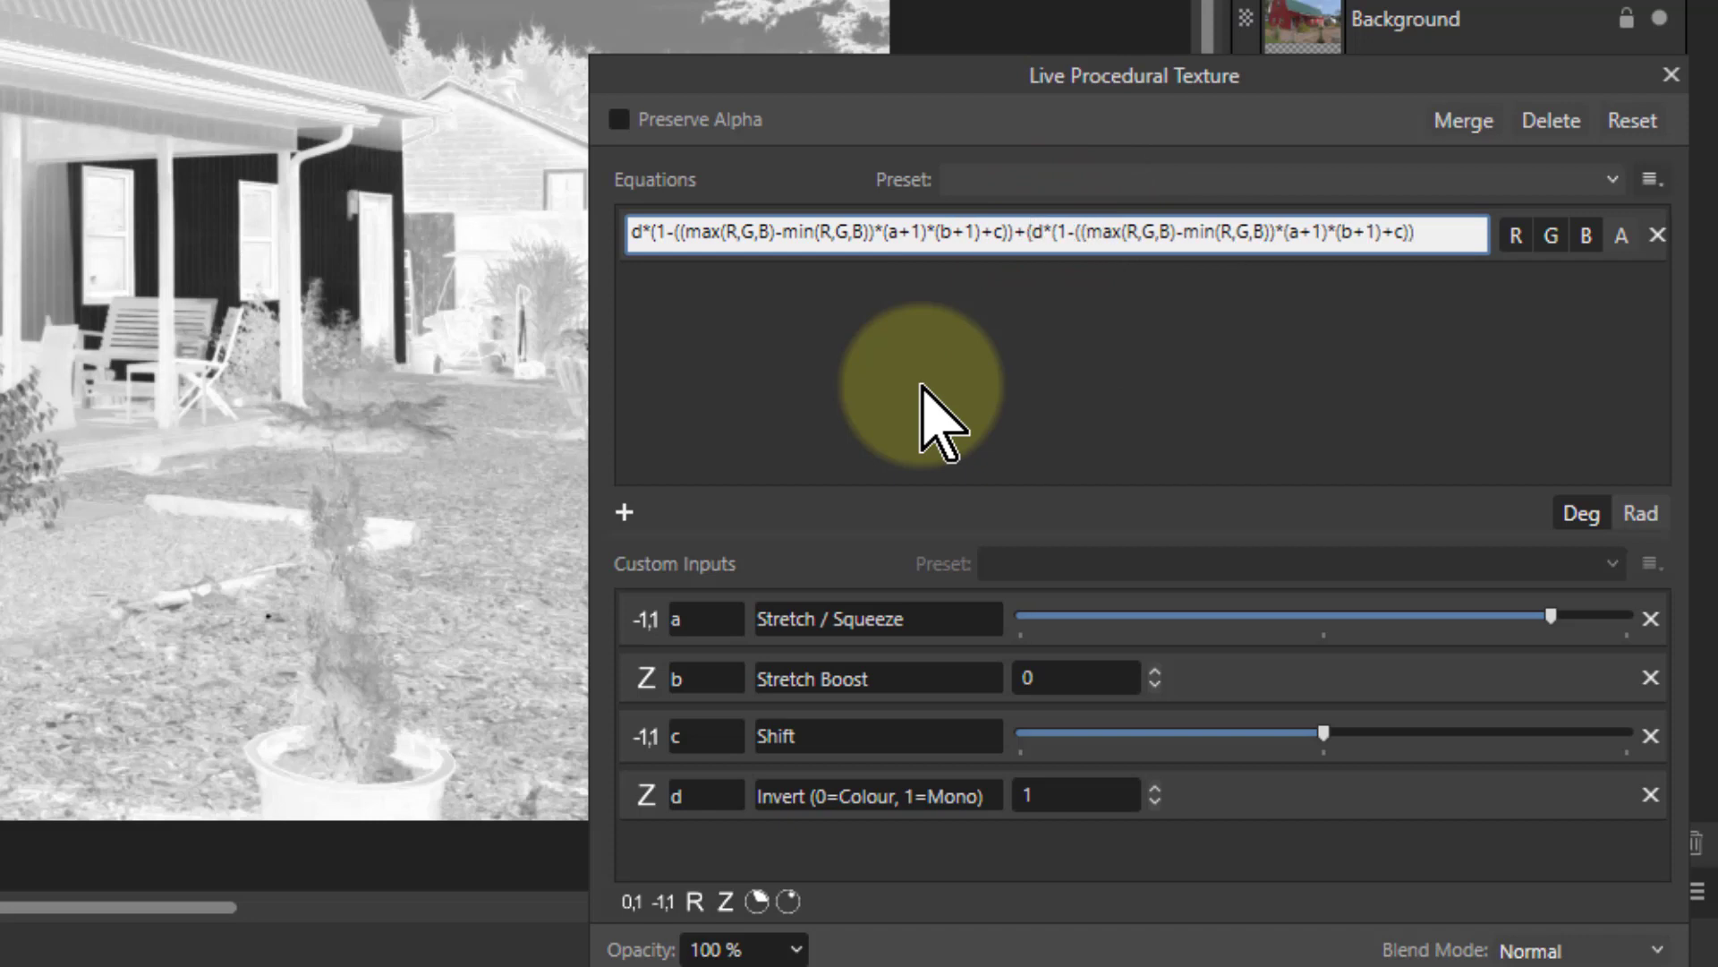
{"action": "key", "text": "Right"}
{"action": "type", "text": "1"}
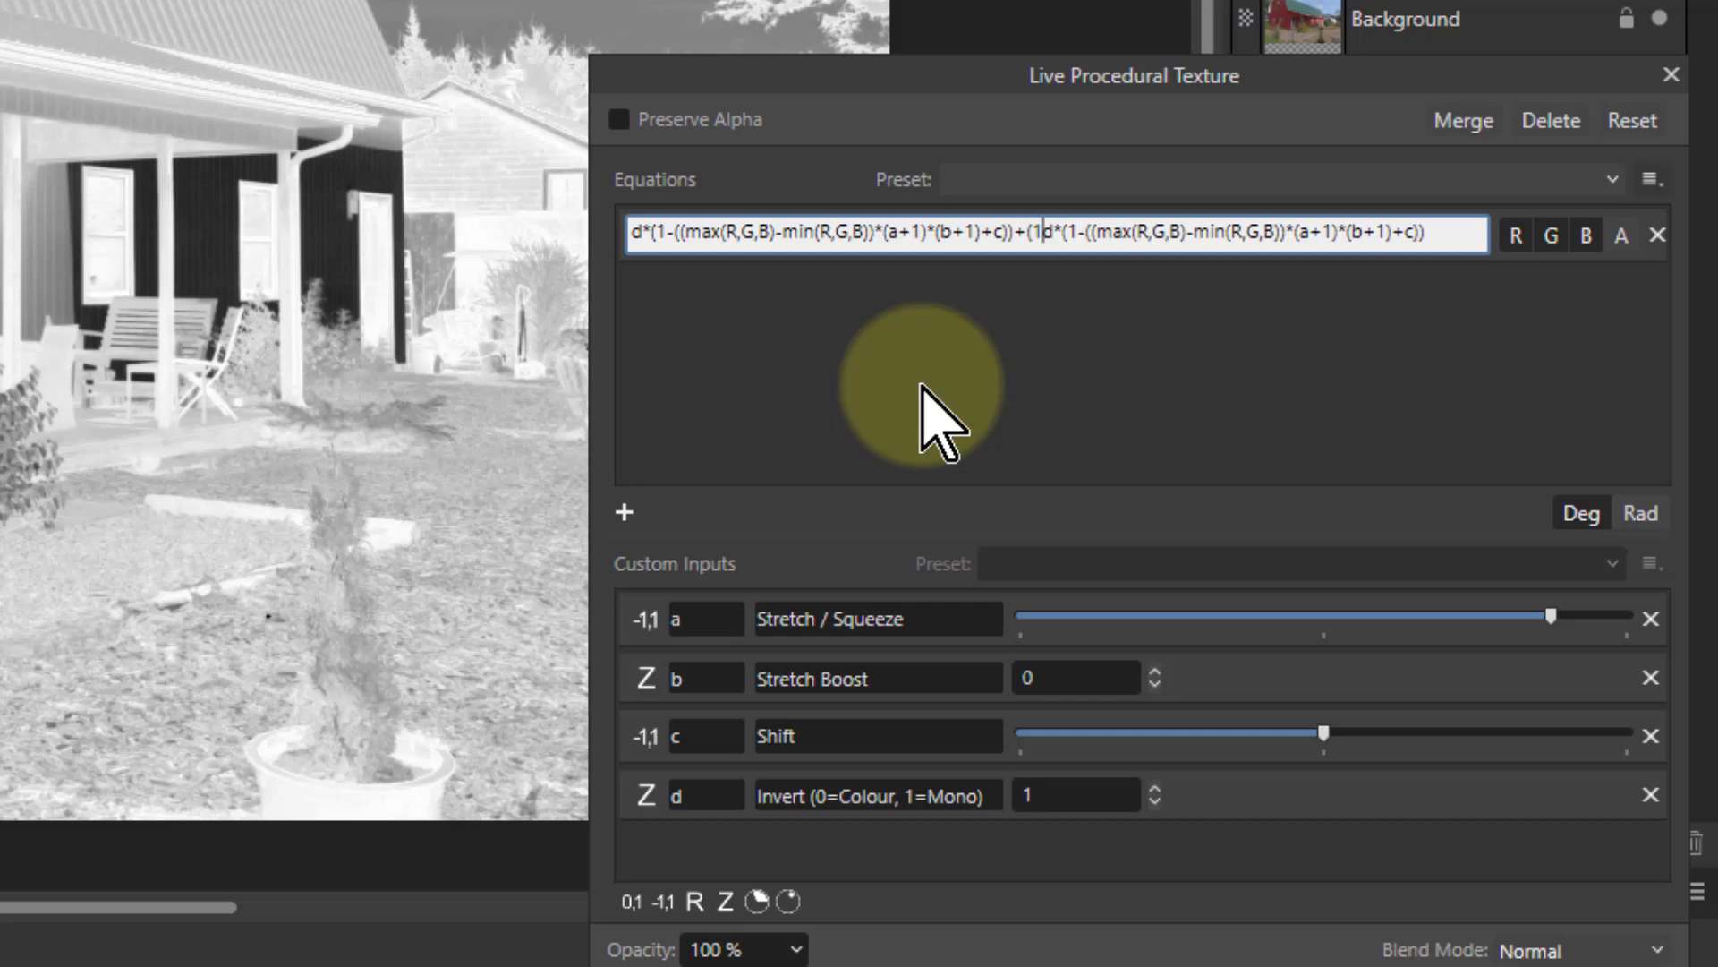
{"action": "type", "text": "-d"}
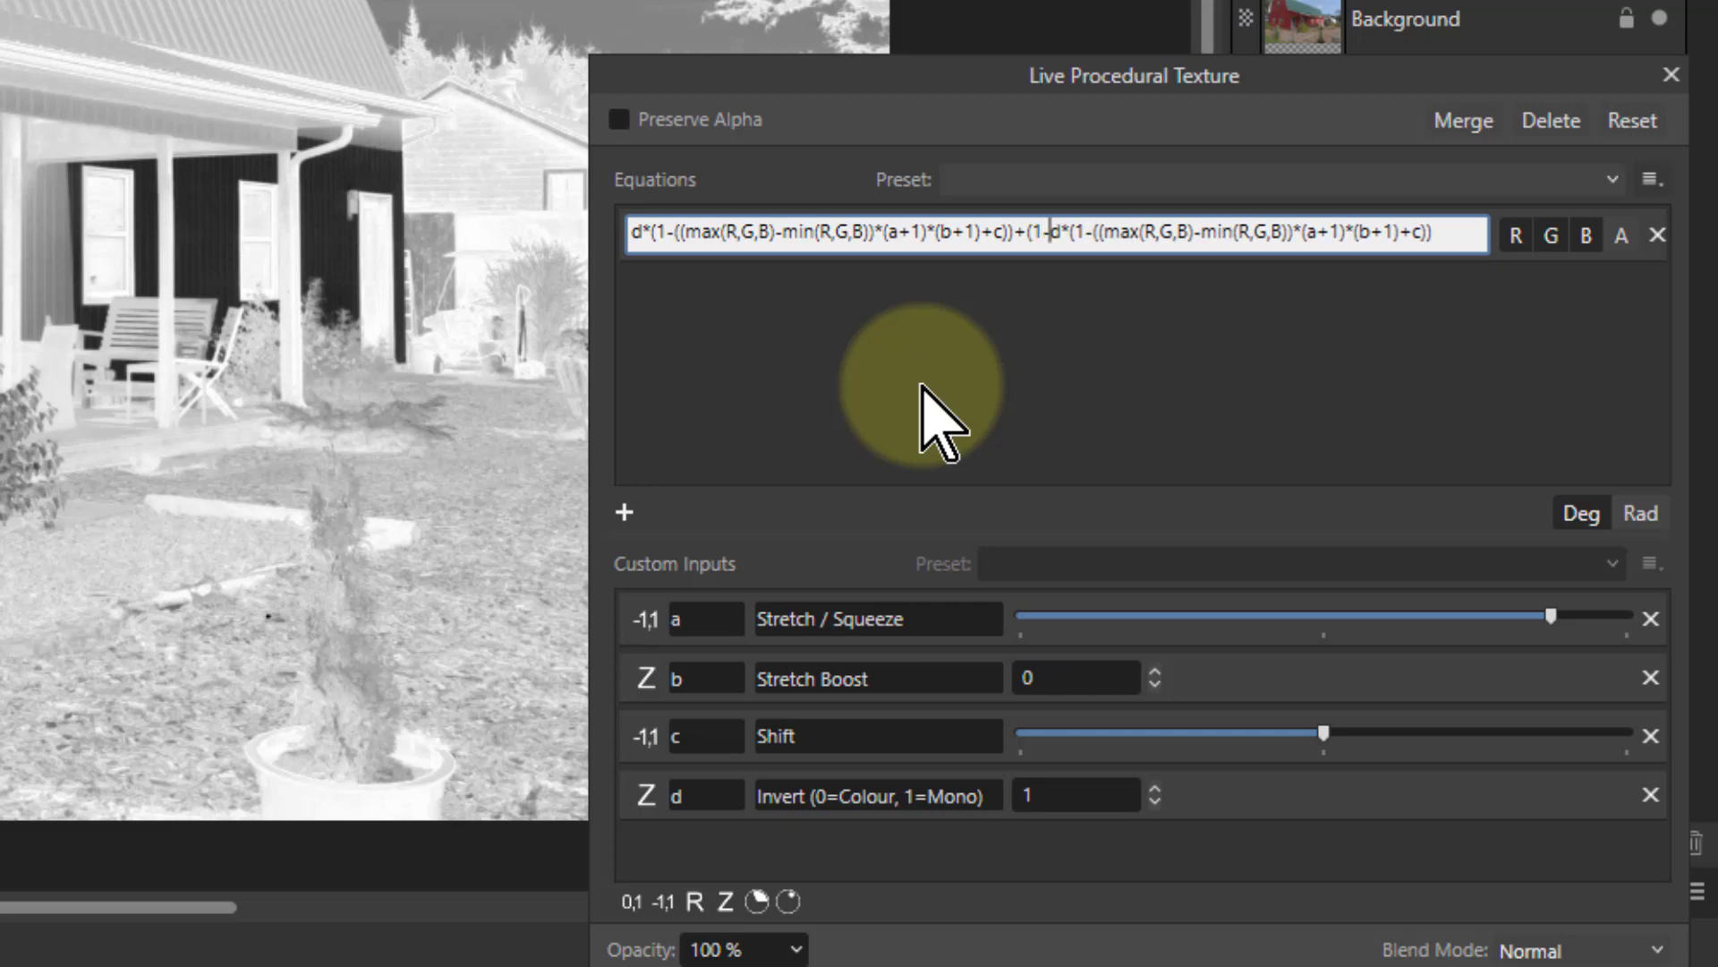
{"action": "type", "text": ")"}
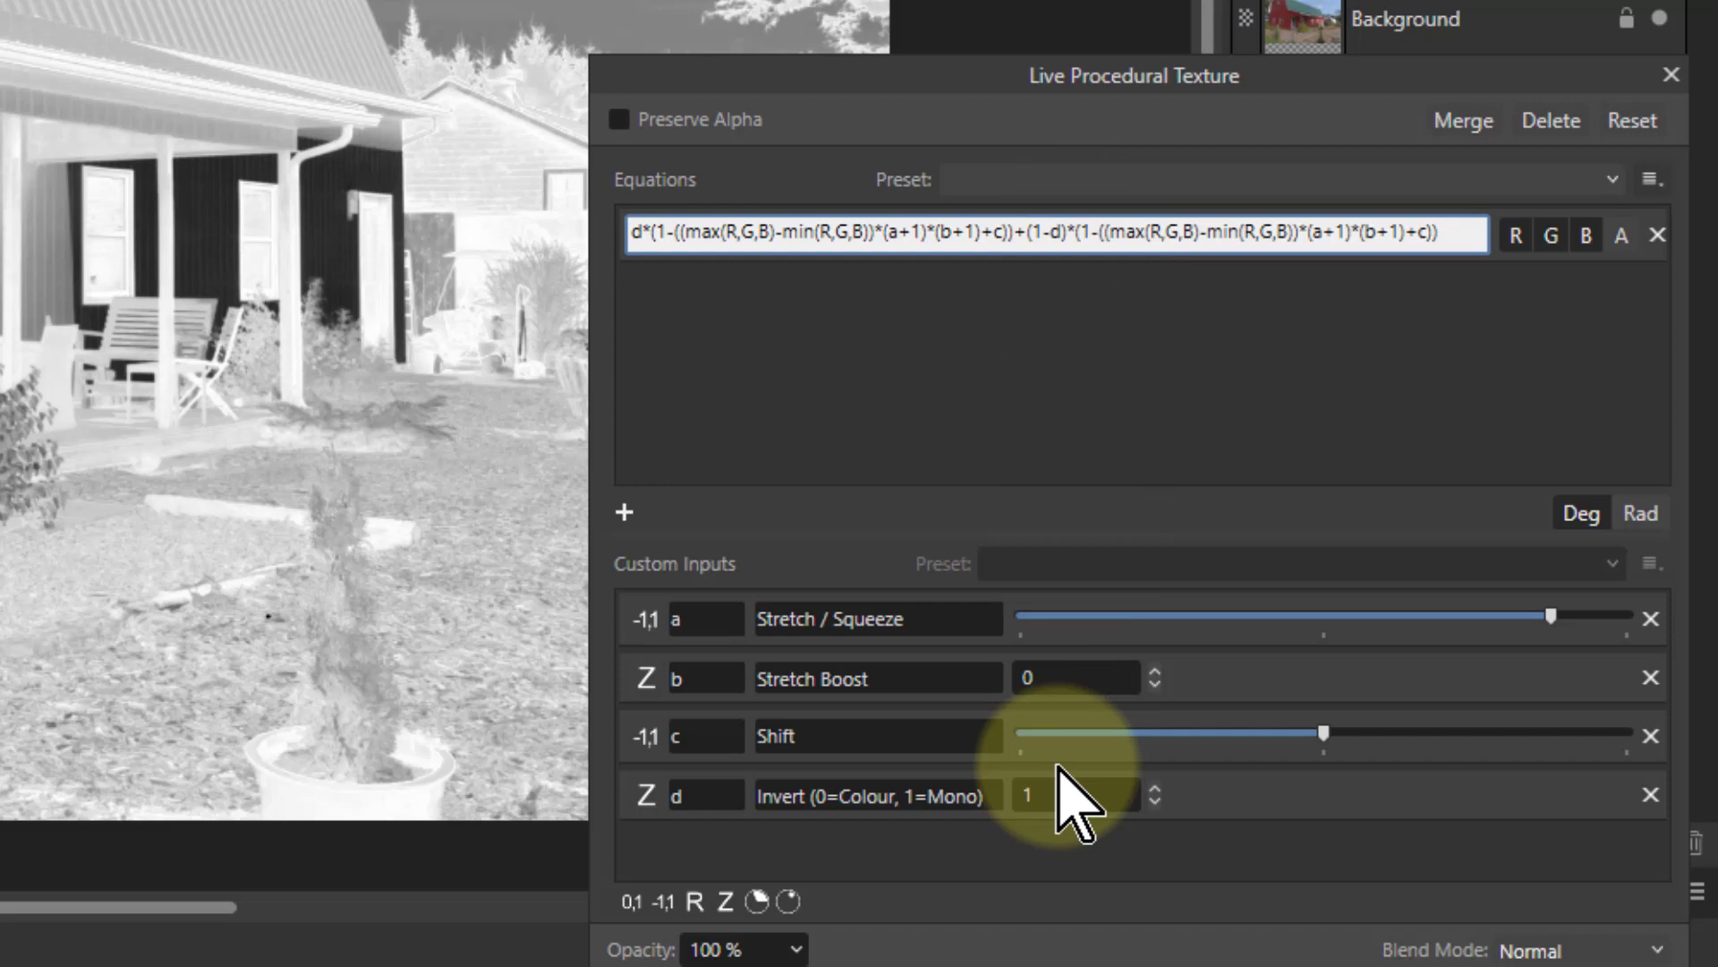
{"action": "left_click", "coordinate": [1084, 231]}
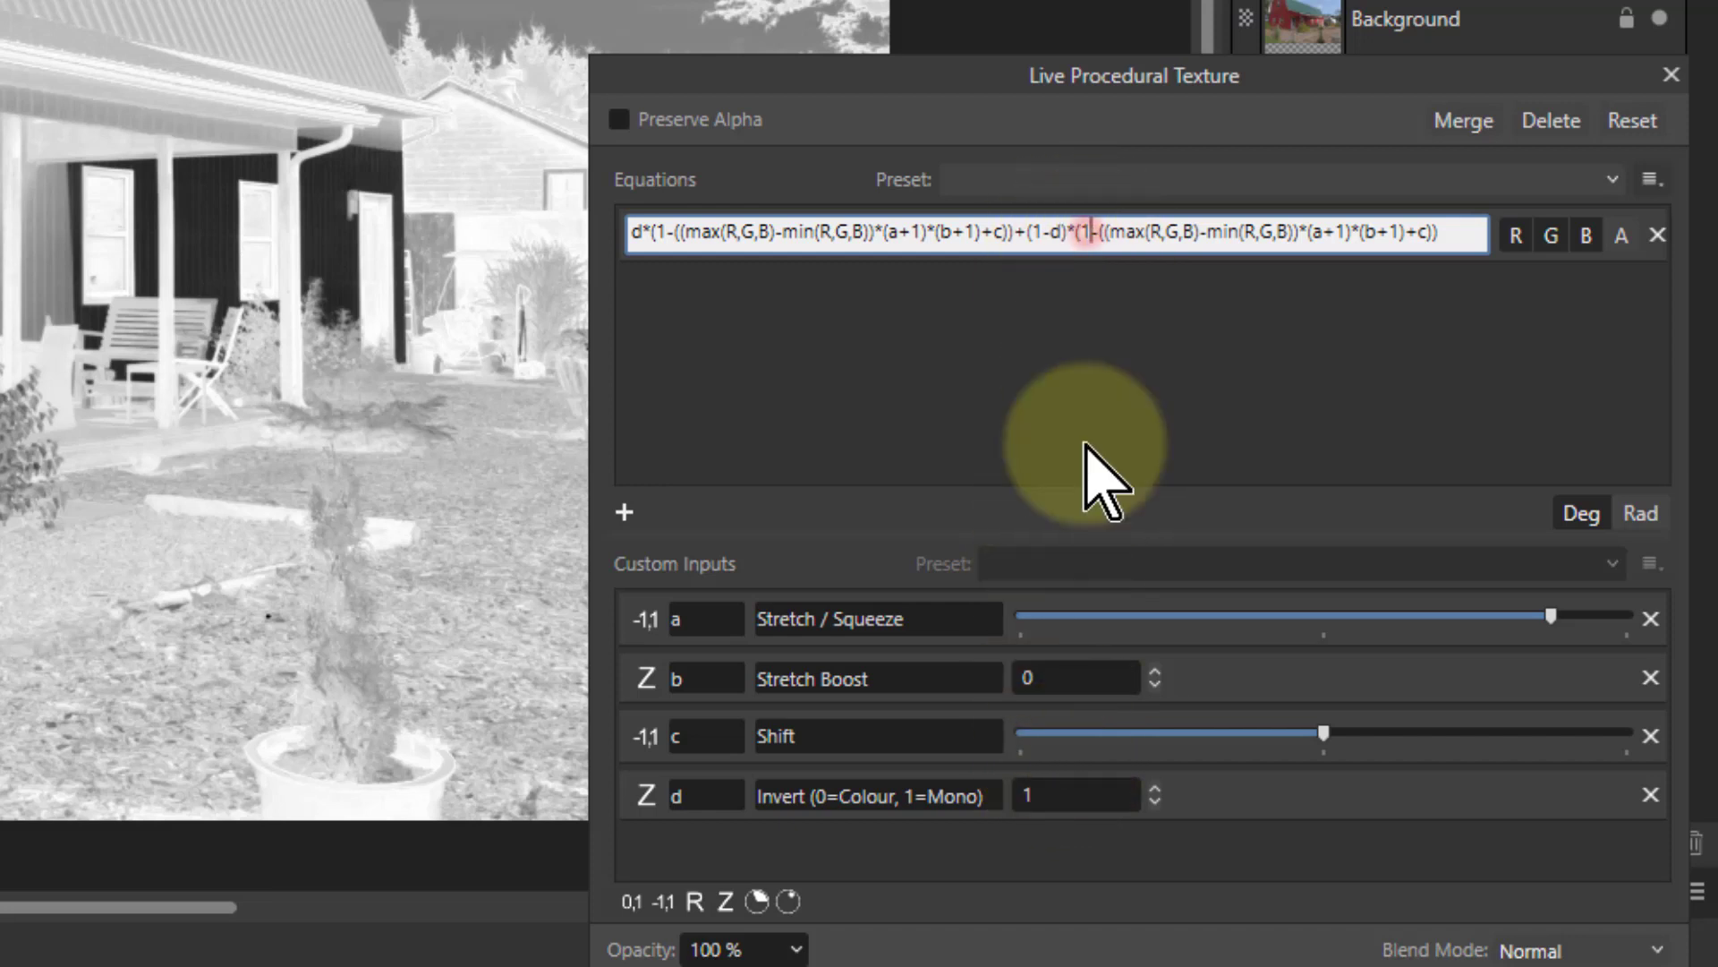
{"action": "key", "text": "Left"}
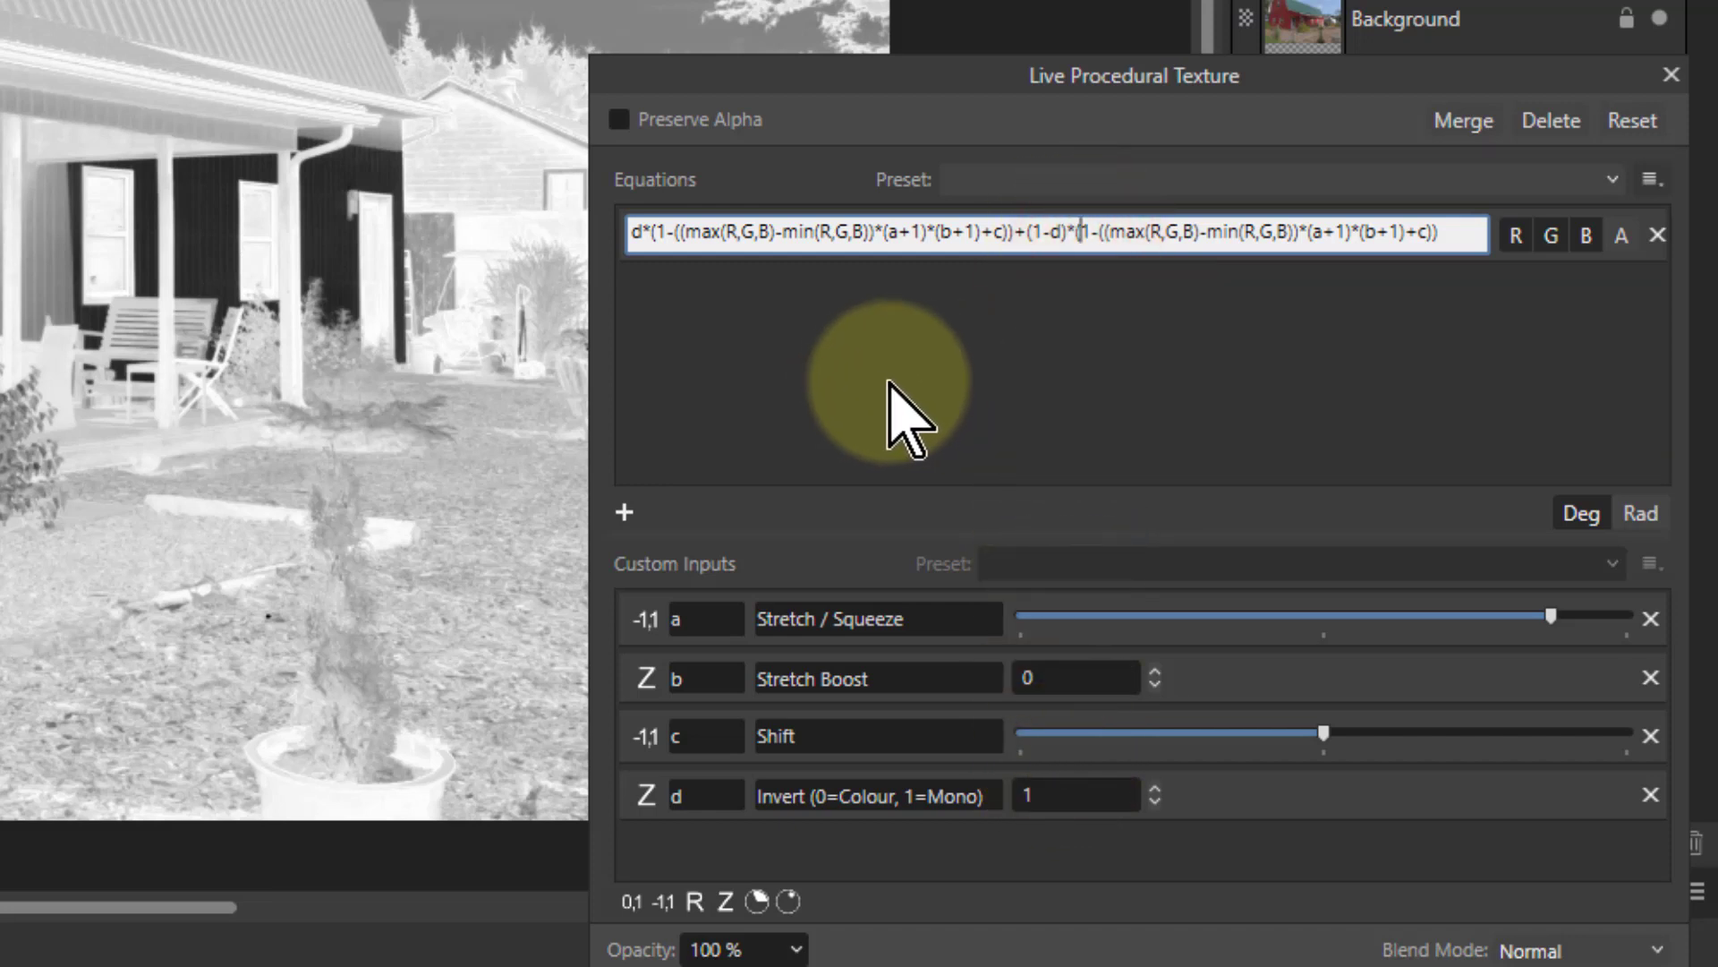
{"action": "key", "text": "Delete"}
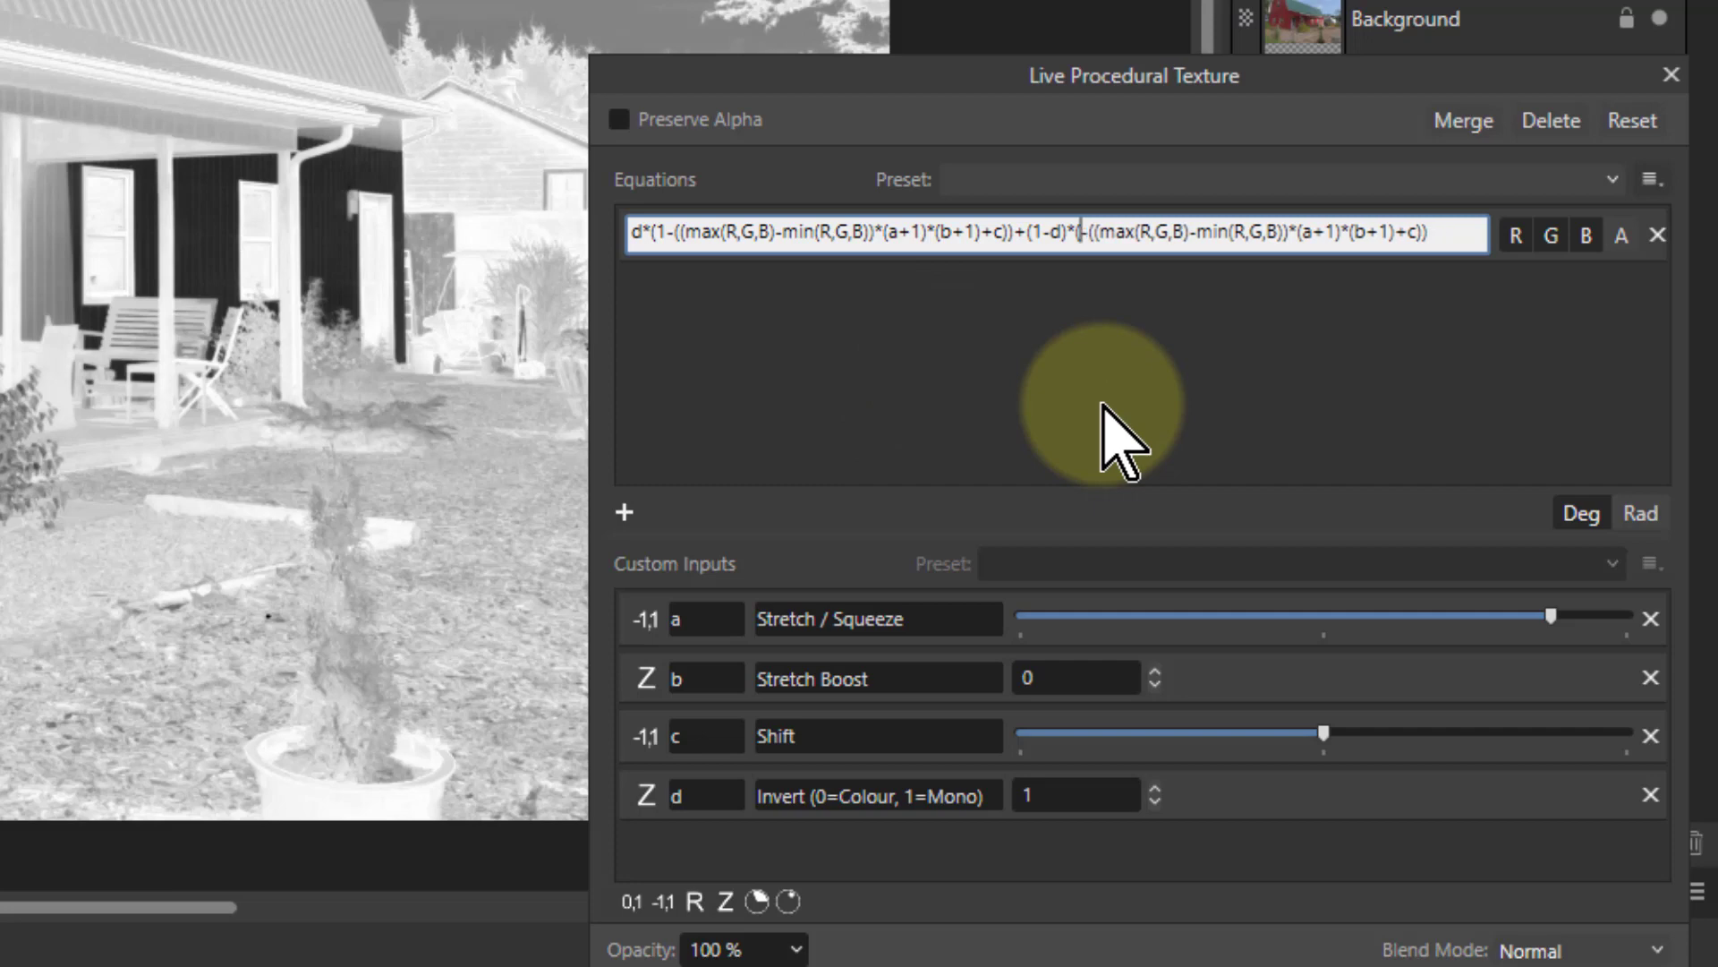
{"action": "key", "text": "Delete"}
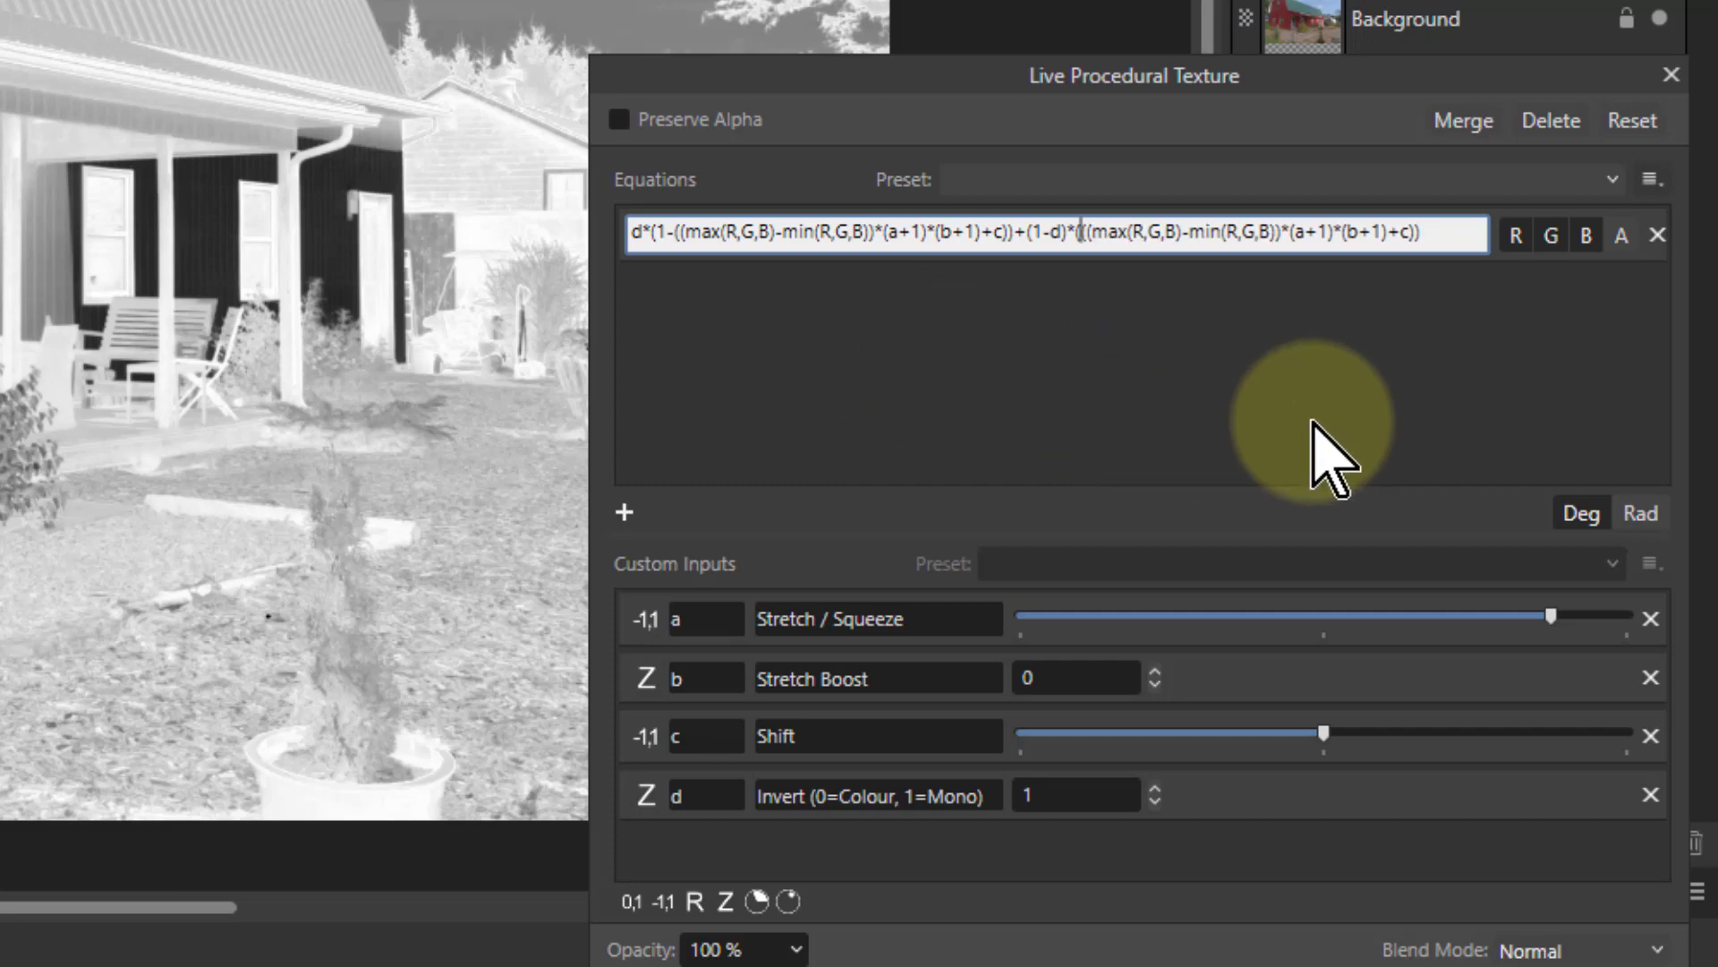
{"action": "key", "text": "Return"}
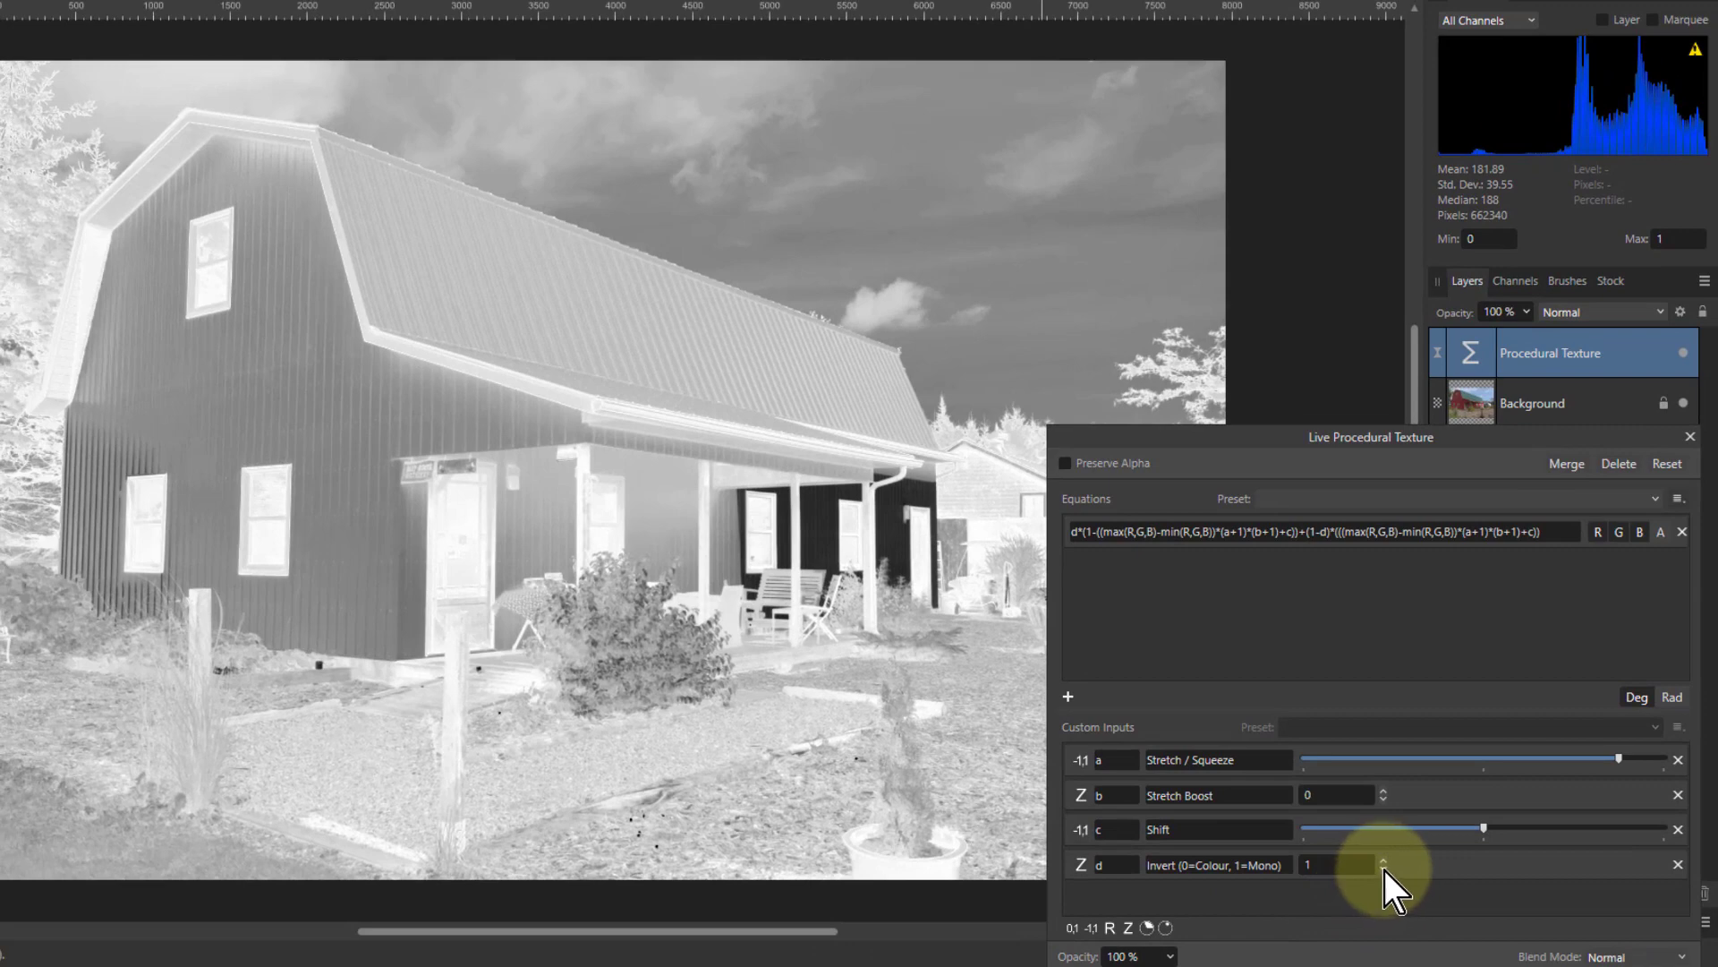
Step: Toggle d between 0 and 1, leaving it at 0 for the uninverted saturation map
{"action": "left_click", "coordinate": [1384, 870]}
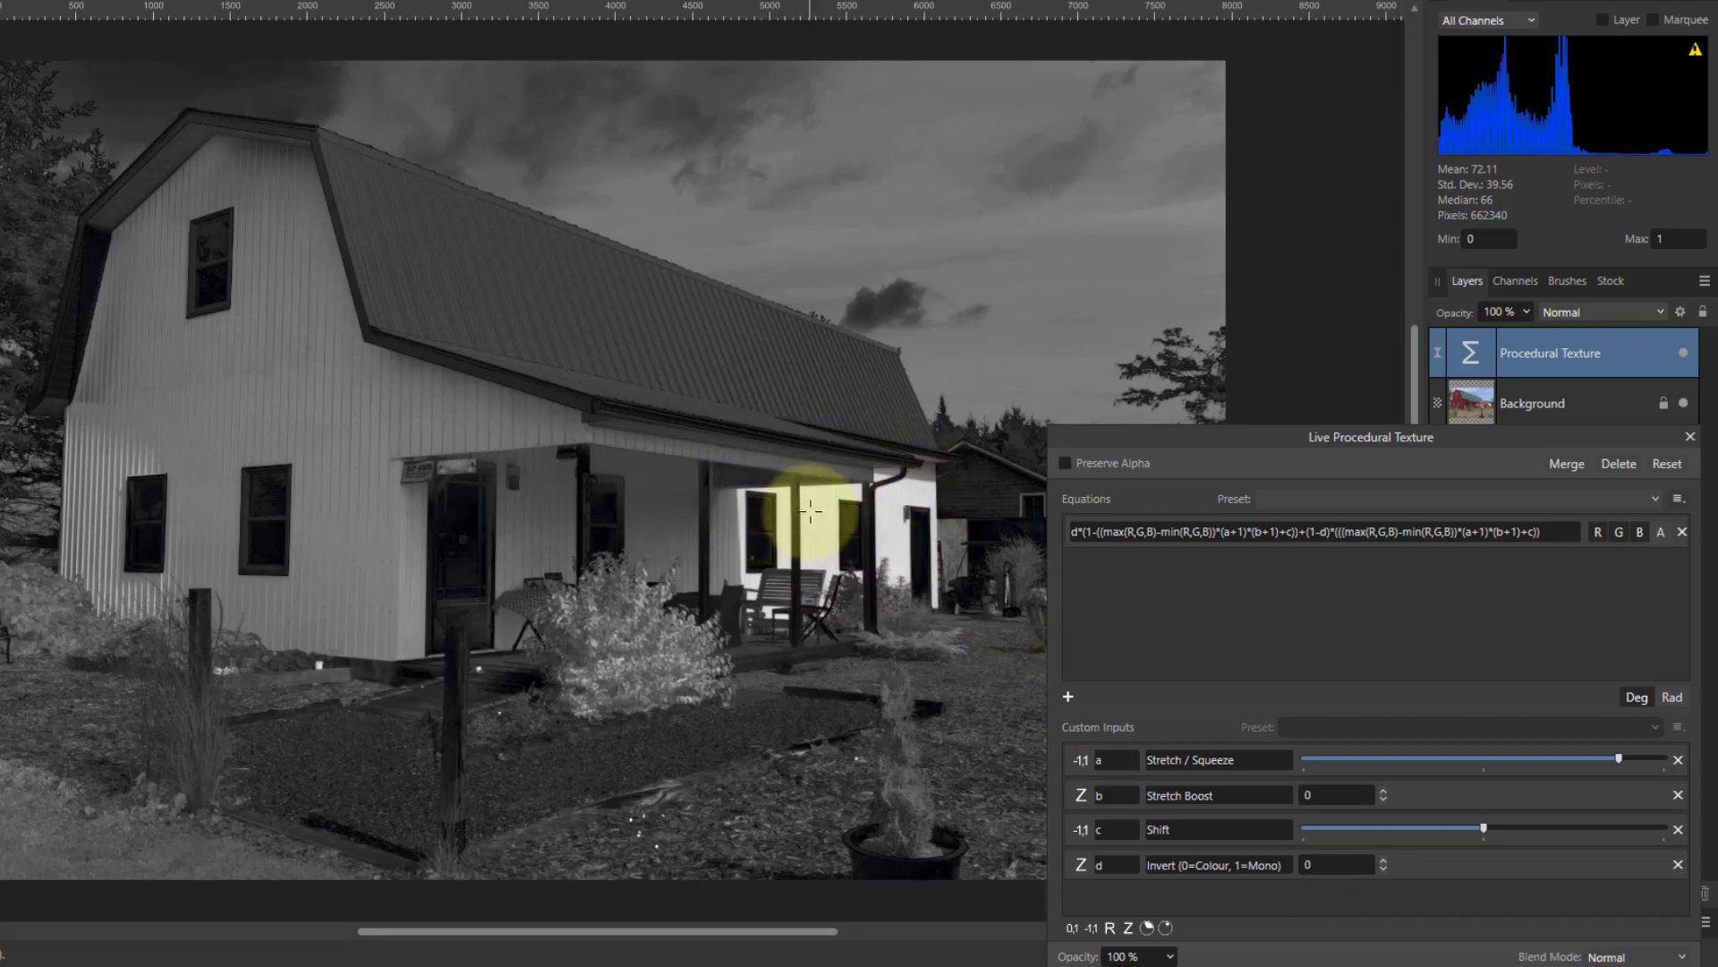
{"action": "left_click", "coordinate": [1384, 861]}
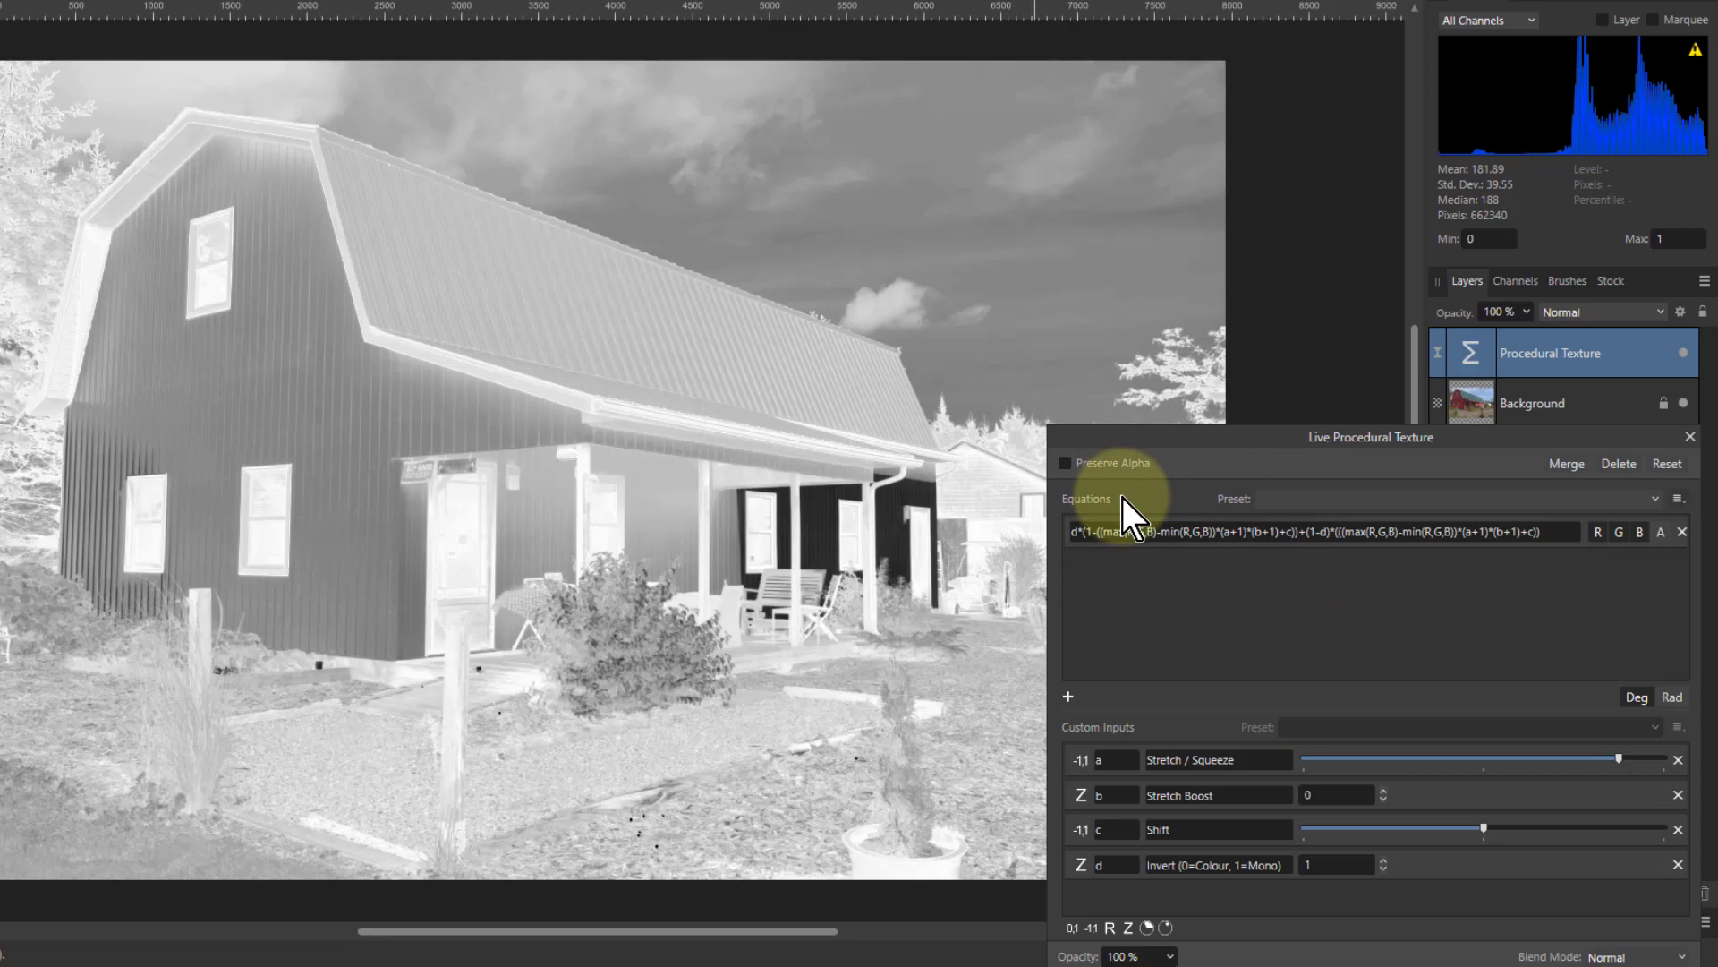
{"action": "left_click", "coordinate": [1385, 868]}
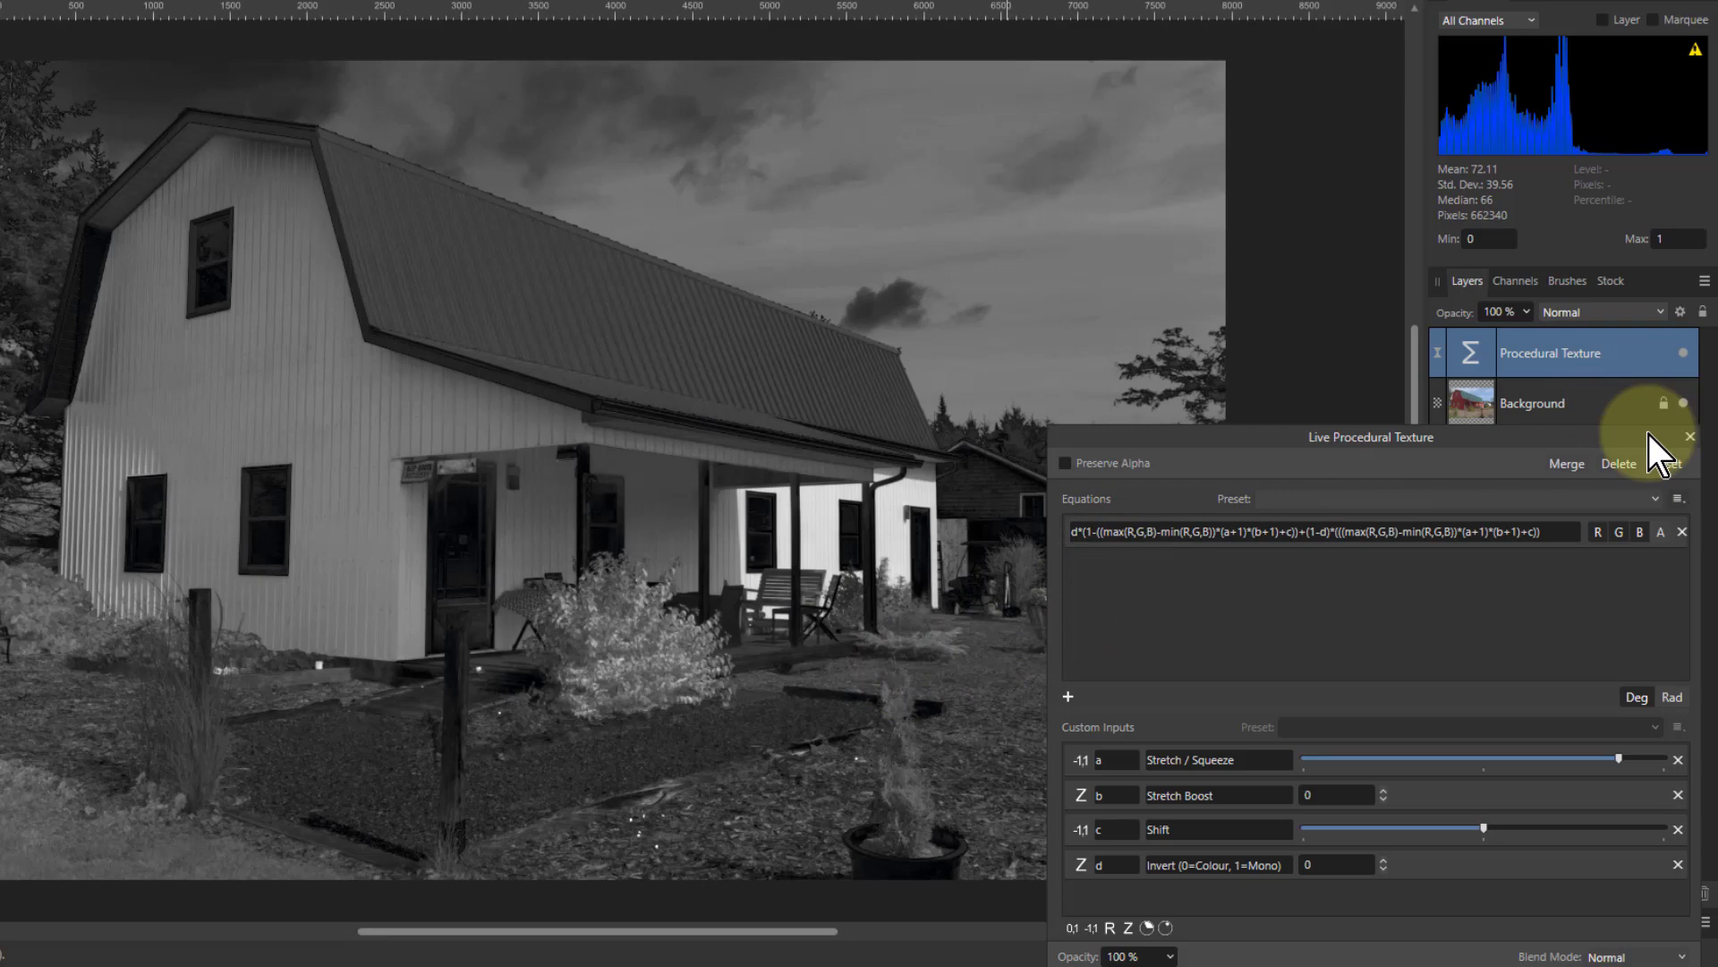
Step: Switch the equation from R, G, B to alpha only, test d at 1, then return it to 0
{"action": "left_click", "coordinate": [1598, 533]}
{"action": "left_click", "coordinate": [1619, 534]}
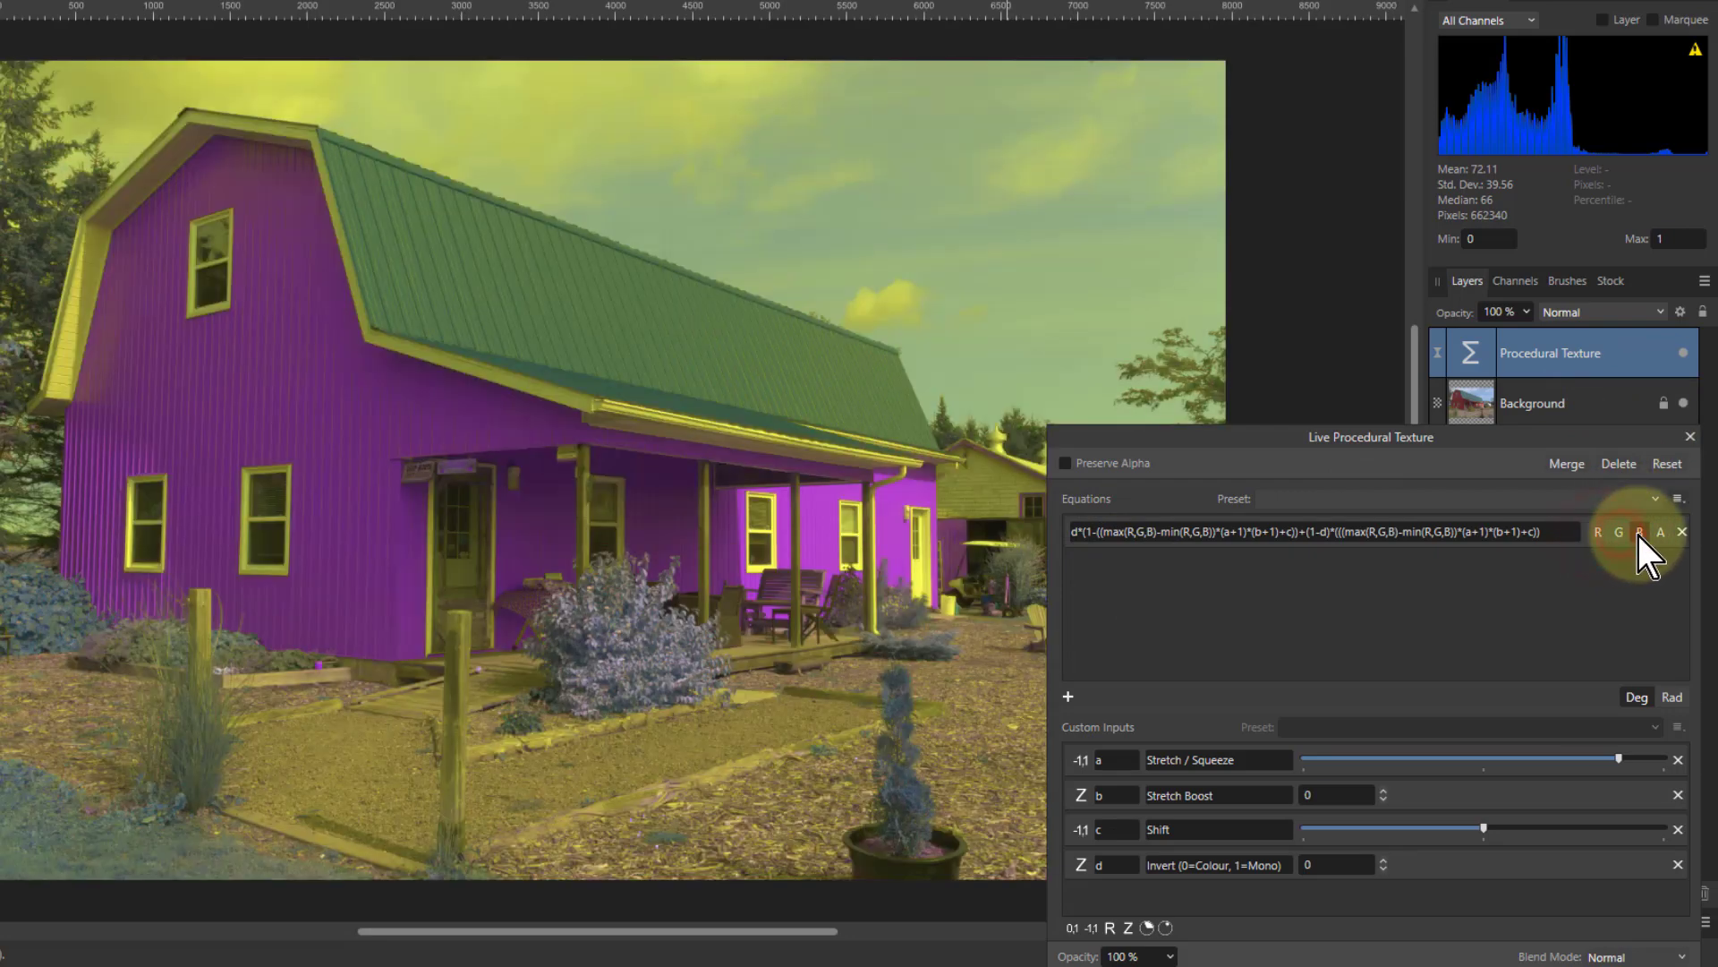
{"action": "left_click", "coordinate": [1640, 533]}
{"action": "left_click", "coordinate": [1662, 533]}
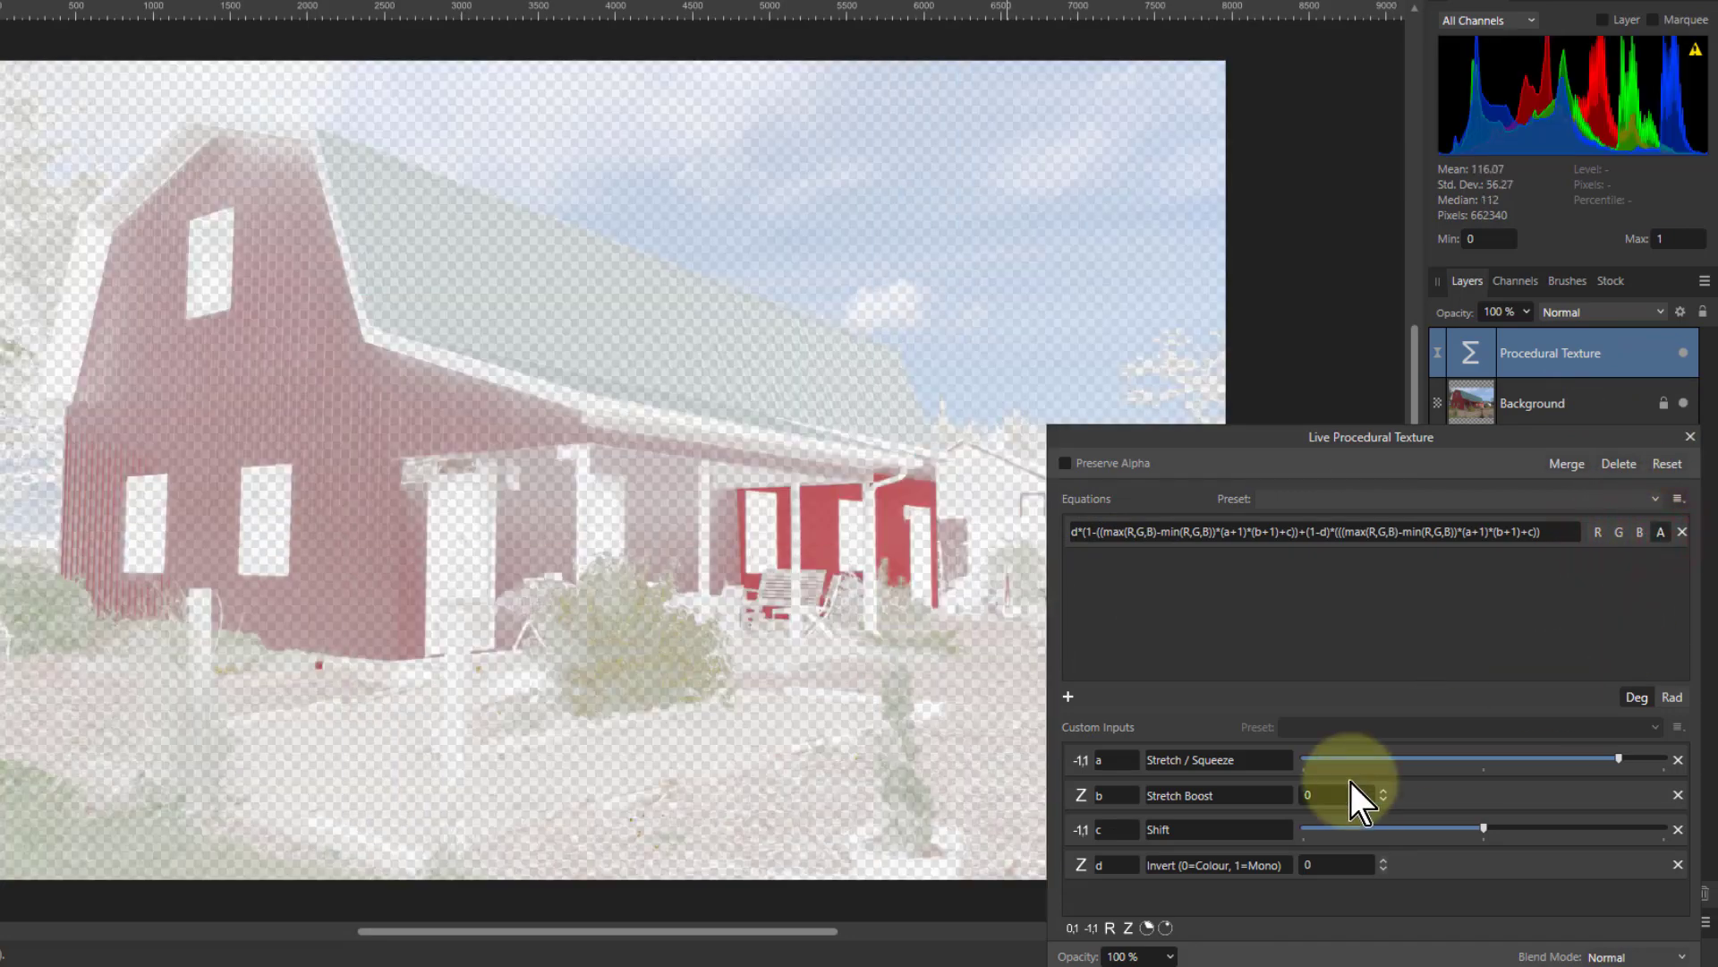
{"action": "left_click", "coordinate": [1385, 863]}
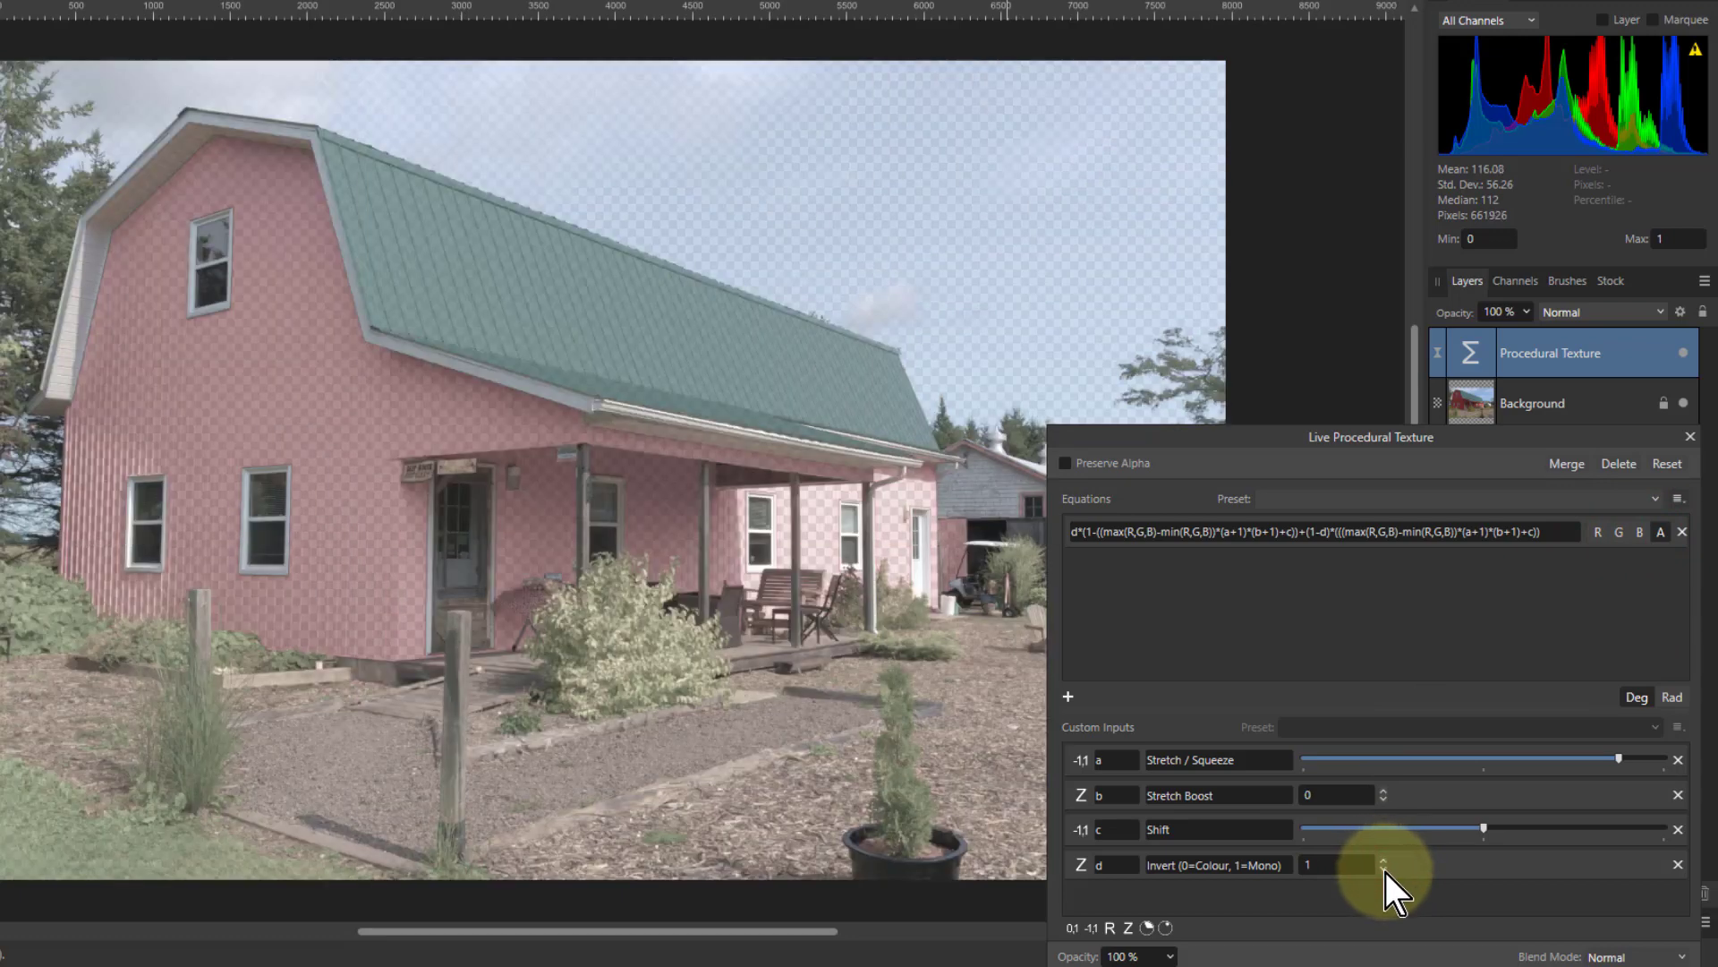
{"action": "left_click", "coordinate": [1385, 868]}
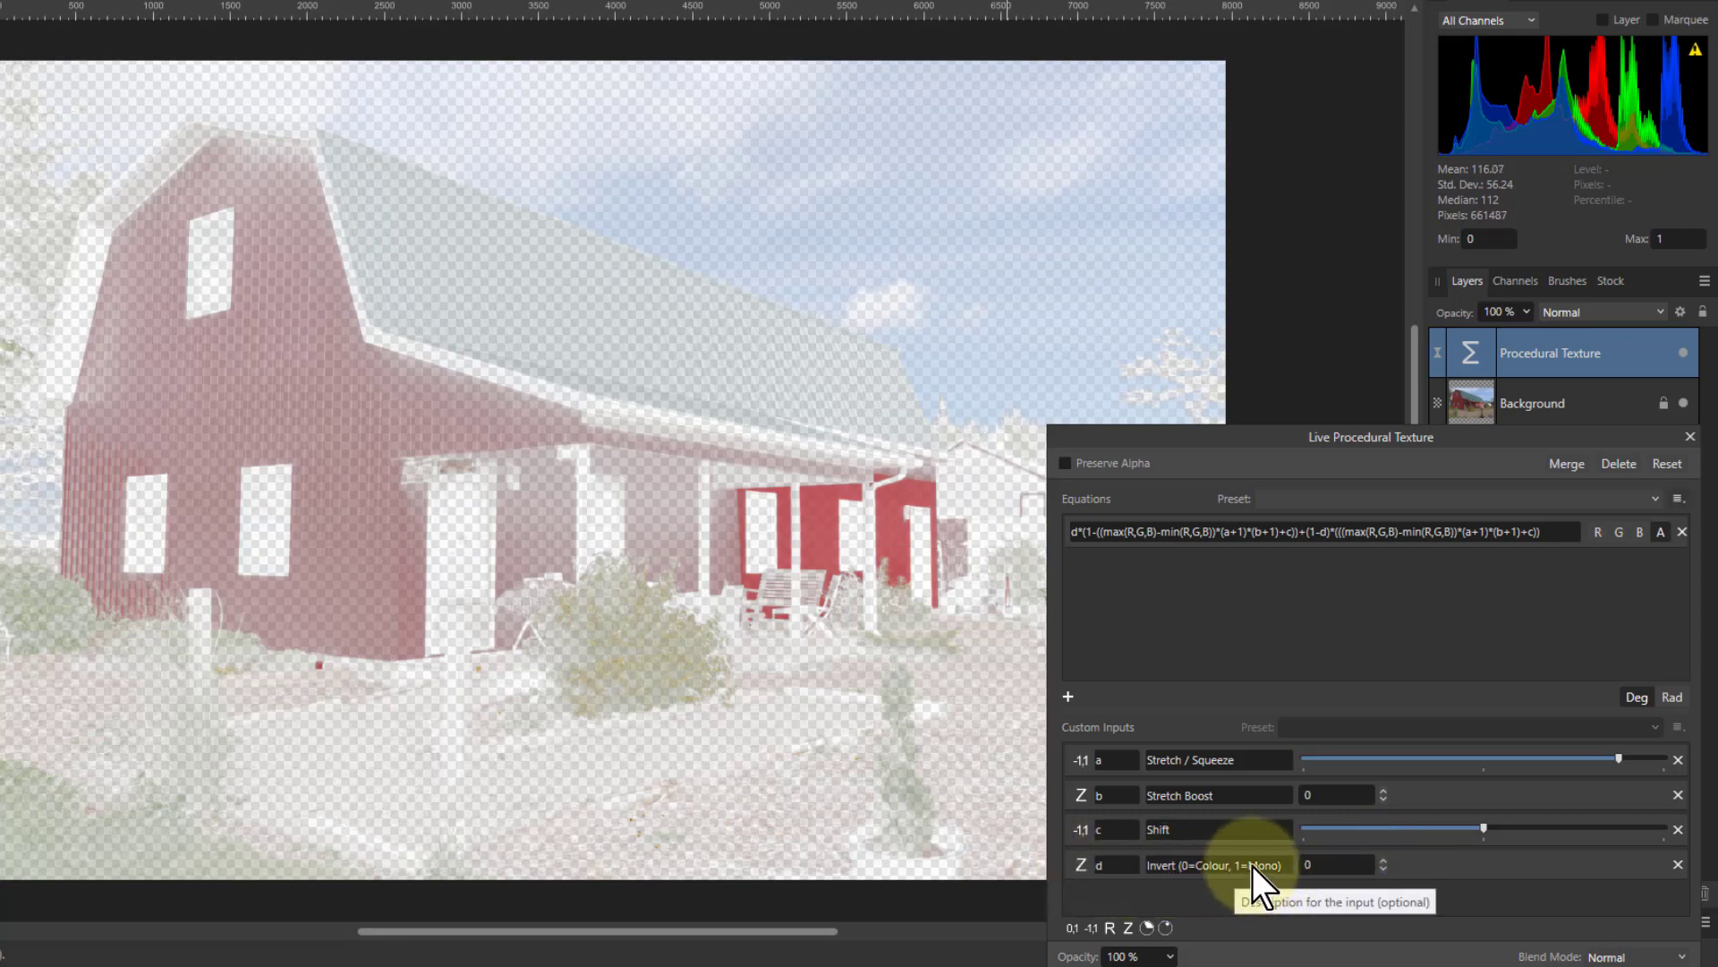
Step: Reword input d's description from Colour/Mono to 'Invert (0=Sat, 1=Desat)'
{"action": "left_click", "coordinate": [1228, 867]}
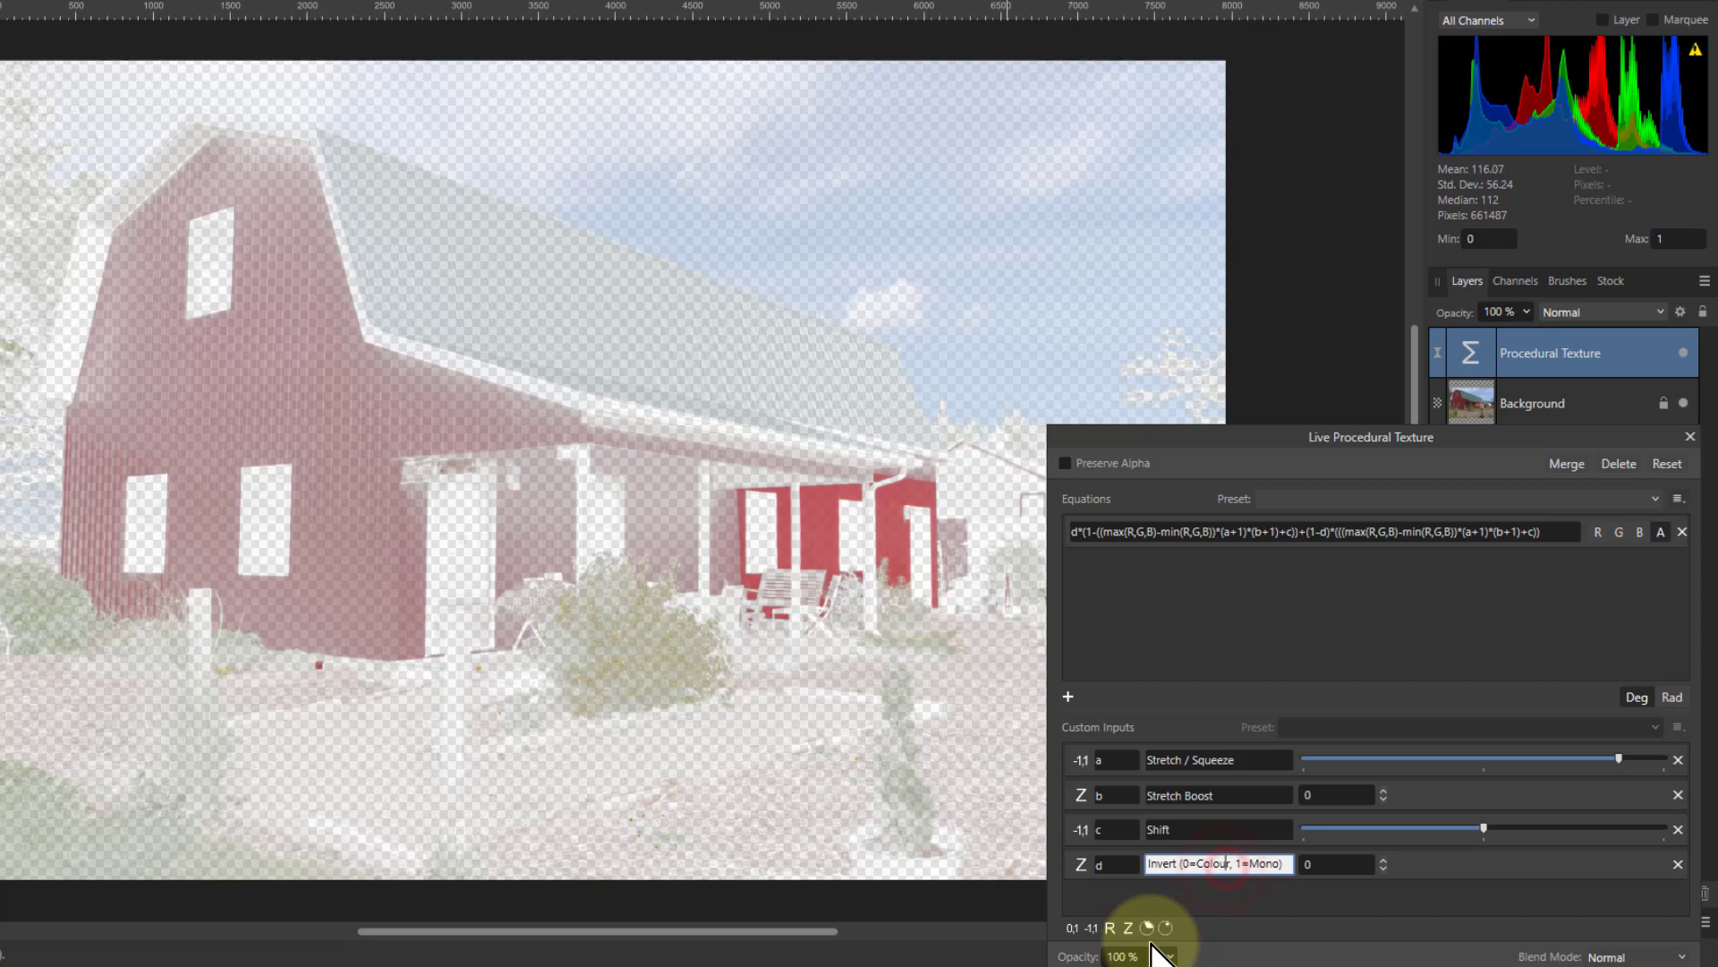
{"action": "key", "text": "ctrl+shift+Left"}
{"action": "type", "text": "Sat"}
{"action": "key", "text": "Right"}
{"action": "key", "text": "Right"}
{"action": "key", "text": "shift+Right"}
{"action": "key", "text": "shift+Right"}
{"action": "key", "text": "shift+Right"}
{"action": "key", "text": "shift+Right"}
{"action": "type", "text": "Desat"}
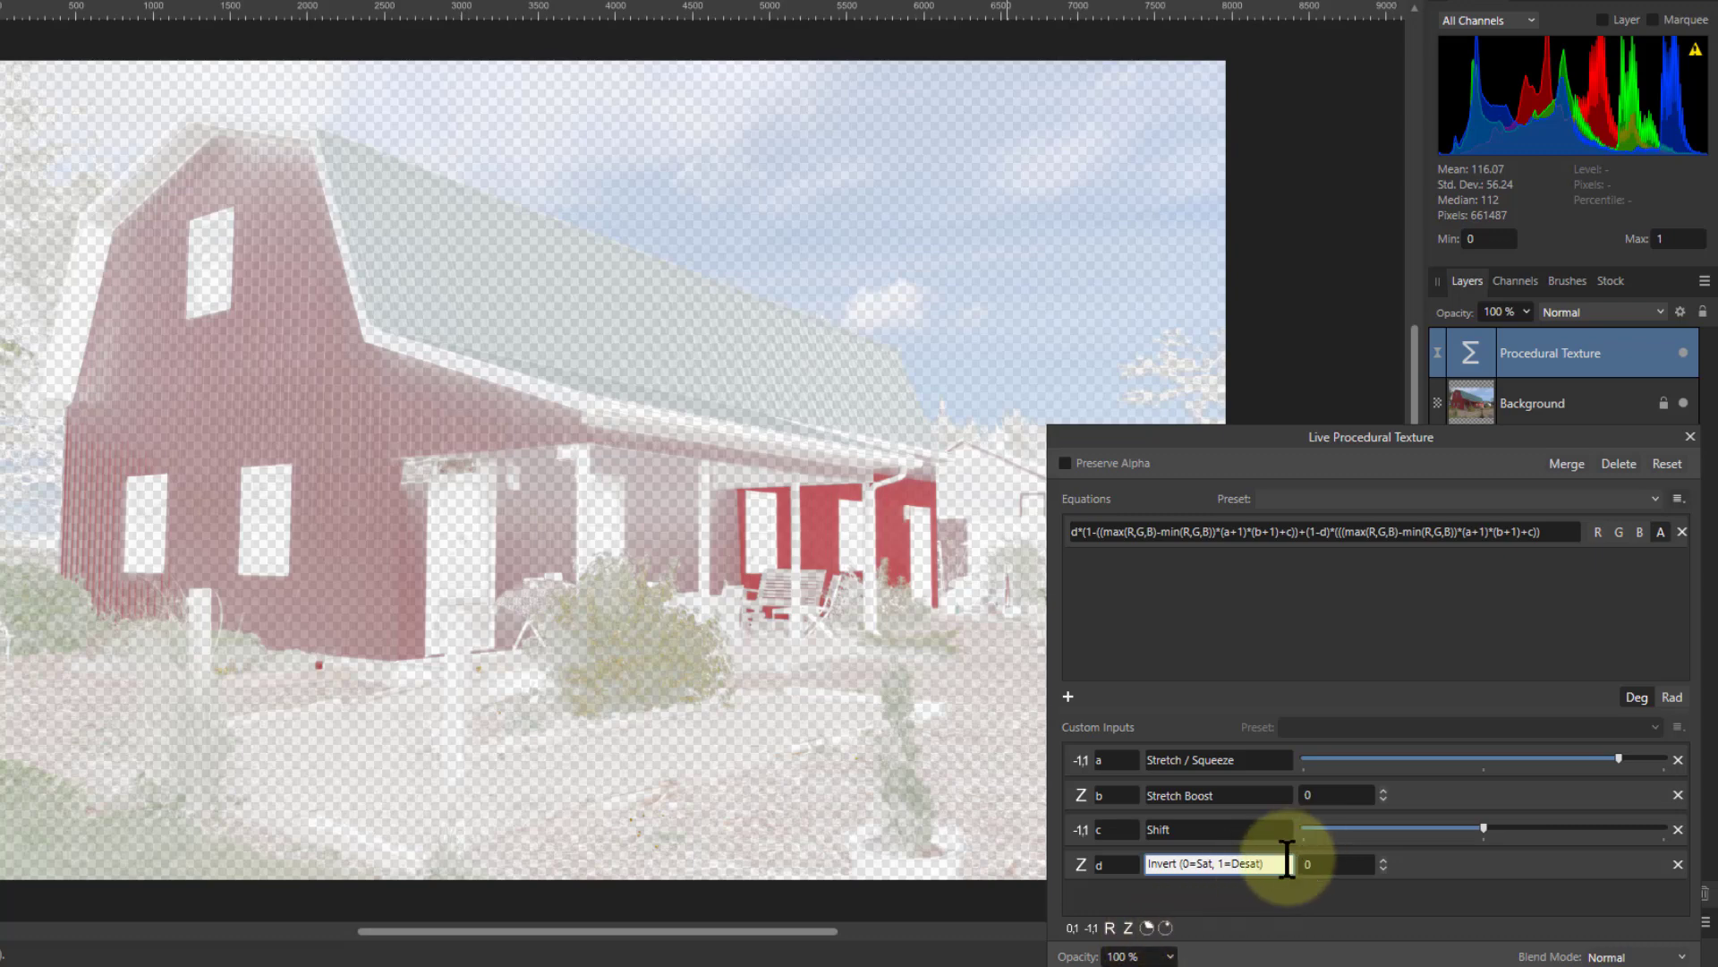
{"action": "left_click", "coordinate": [1274, 882]}
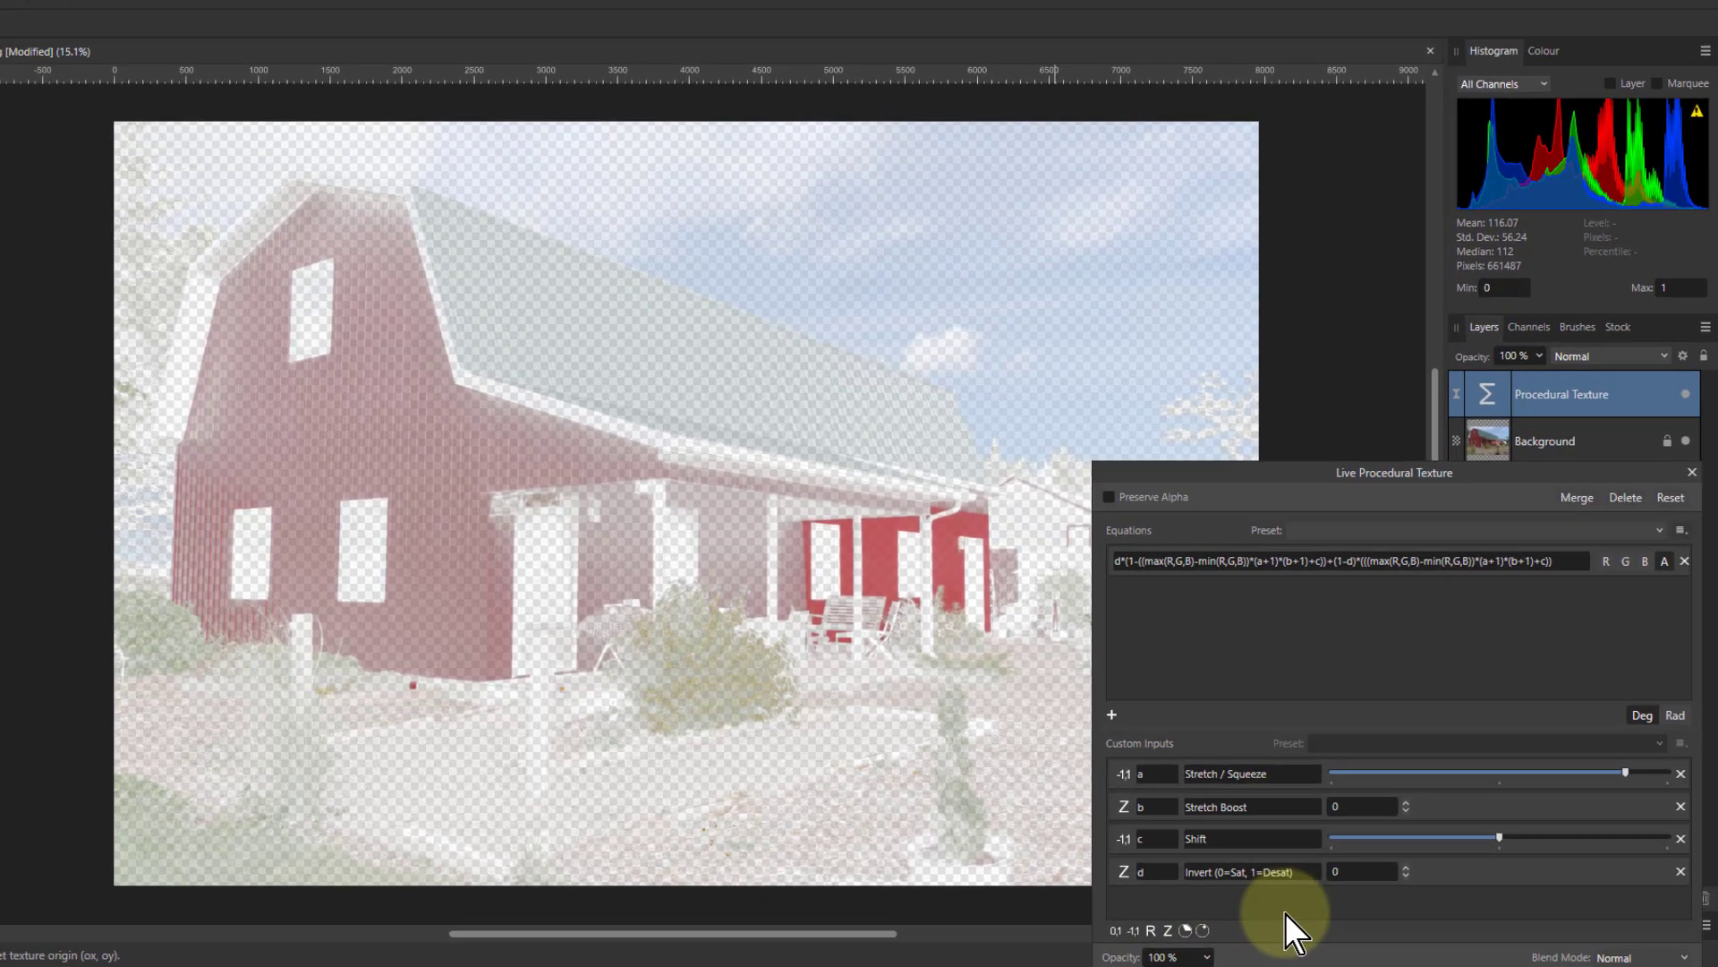